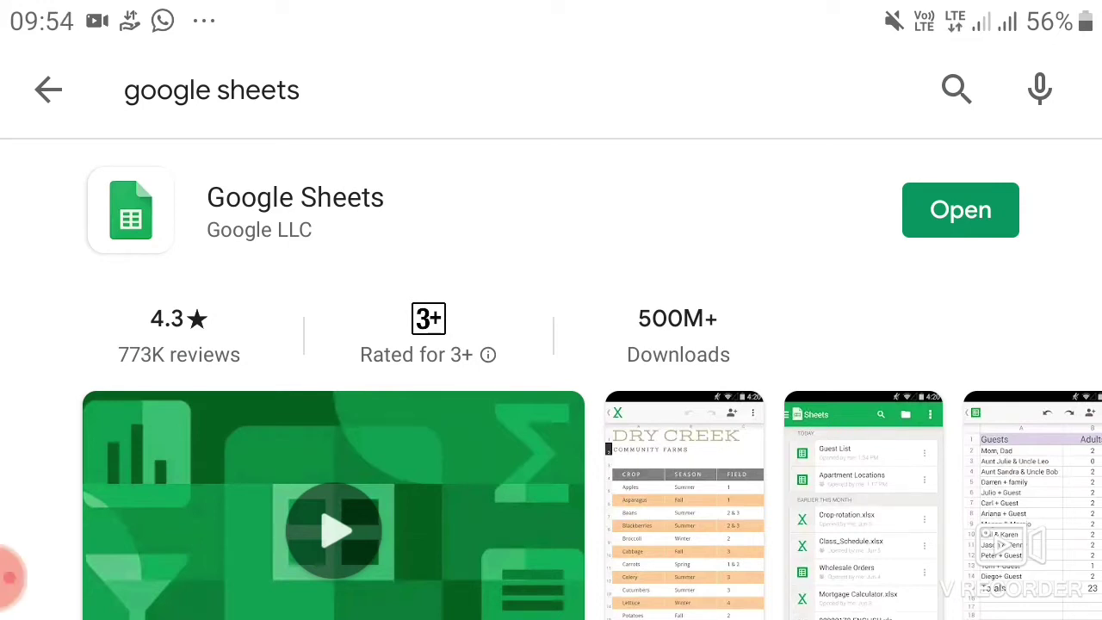
Step: Launch the installed Google Sheets app from its Play Store page
{"action": "left_click", "coordinate": [960, 210]}
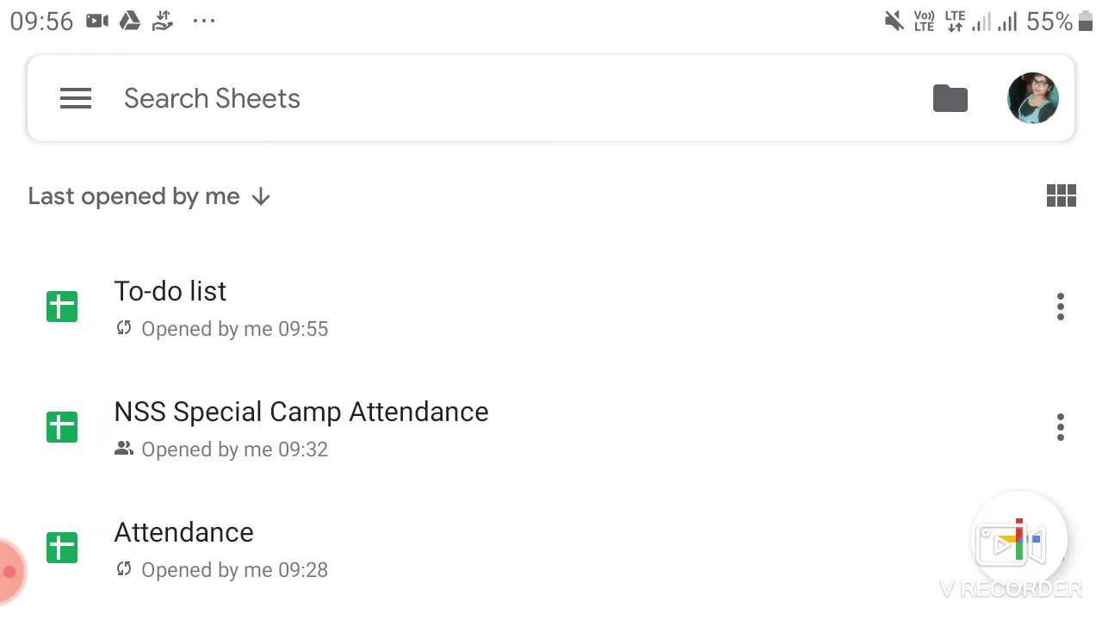
Step: Show the + new-spreadsheet options, dismissing them once and reopening them
{"action": "left_click", "coordinate": [1018, 540]}
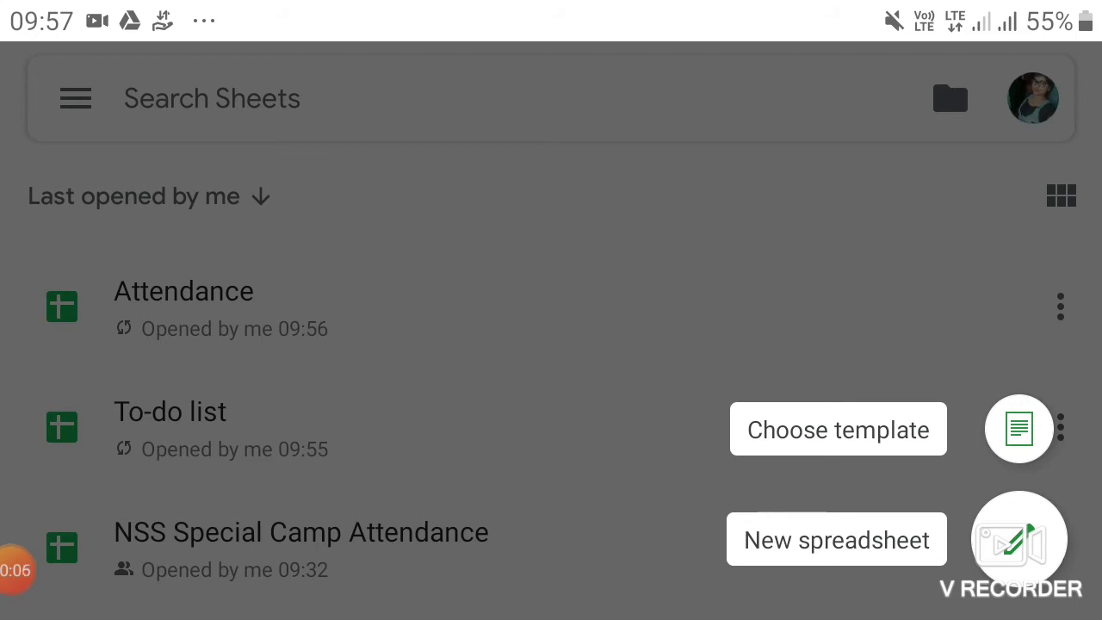
{"action": "left_click", "coordinate": [837, 540]}
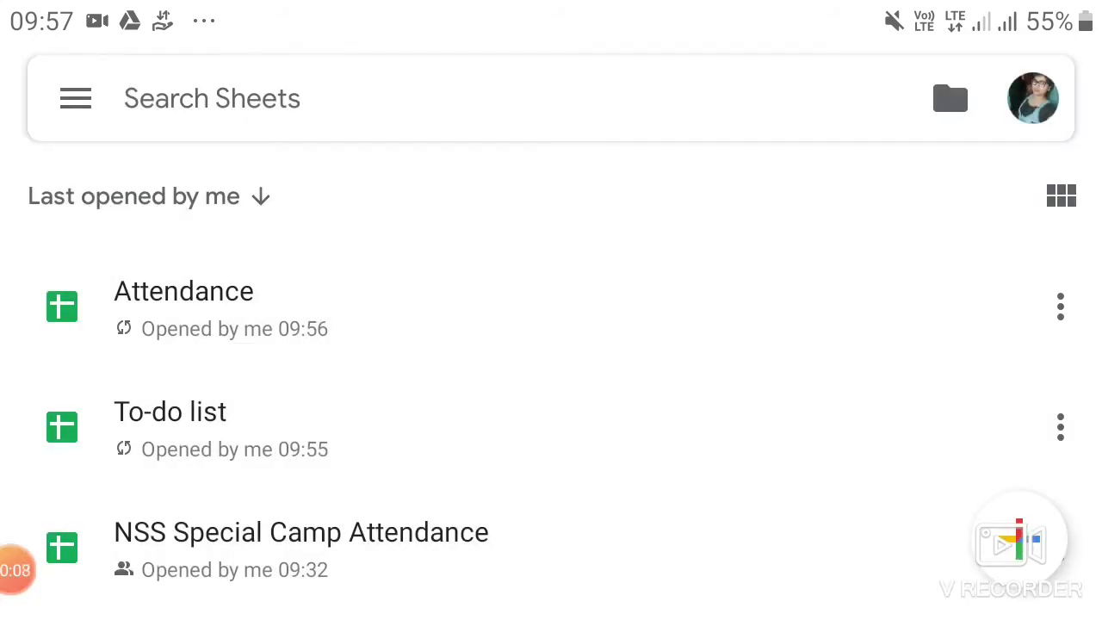
{"action": "left_click", "coordinate": [1019, 540]}
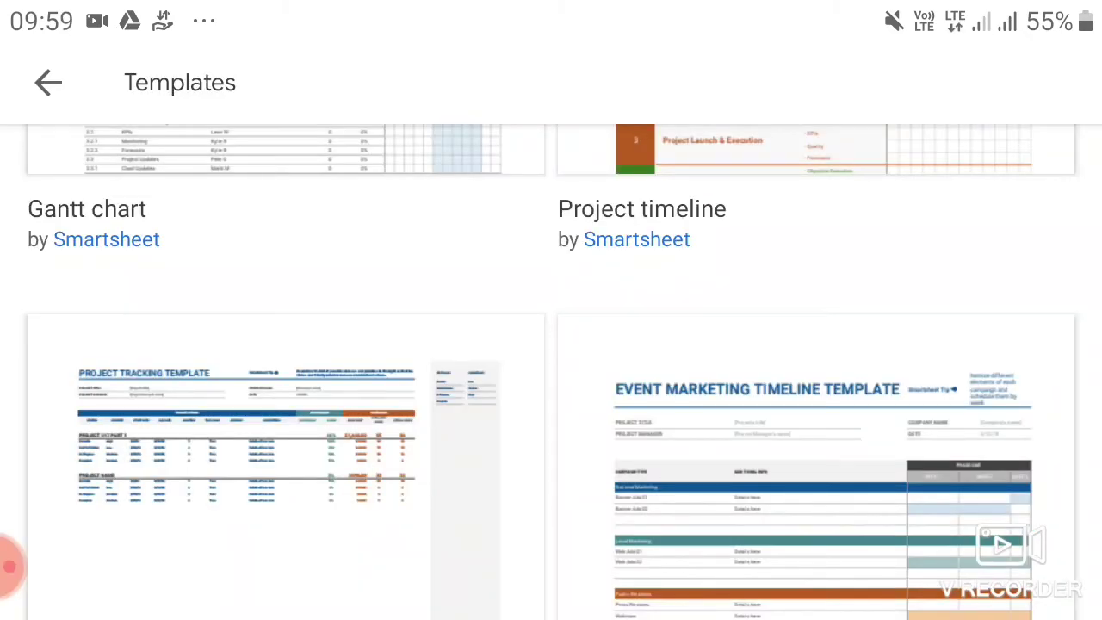
Step: Scroll the Templates list to the Attendance template in the Education section
{"action": "scroll", "coordinate": [551, 345], "scroll_direction": "down", "scroll_amount": 3}
{"action": "scroll", "coordinate": [551, 345], "scroll_direction": "down", "scroll_amount": 2}
{"action": "scroll", "coordinate": [551, 344], "scroll_direction": "down", "scroll_amount": 2}
{"action": "scroll", "coordinate": [551, 344], "scroll_direction": "down", "scroll_amount": 3}
{"action": "scroll", "coordinate": [551, 370], "scroll_direction": "down", "scroll_amount": 1}
{"action": "scroll", "coordinate": [551, 371], "scroll_direction": "down", "scroll_amount": 2}
{"action": "scroll", "coordinate": [551, 370], "scroll_direction": "down", "scroll_amount": 2}
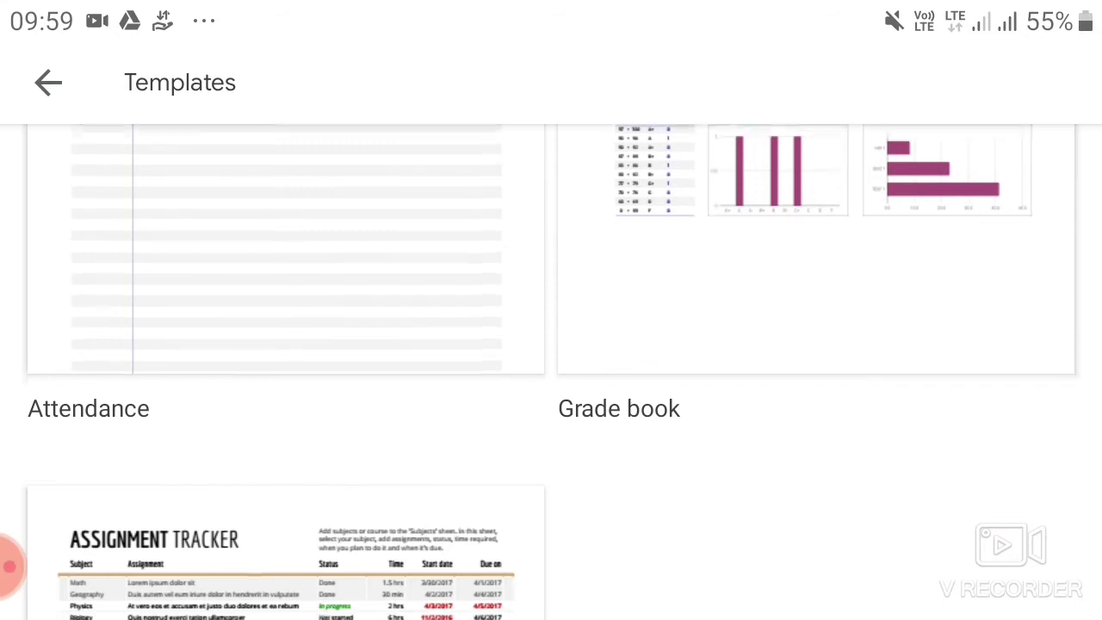
{"action": "scroll", "coordinate": [551, 370], "scroll_direction": "up", "scroll_amount": 2}
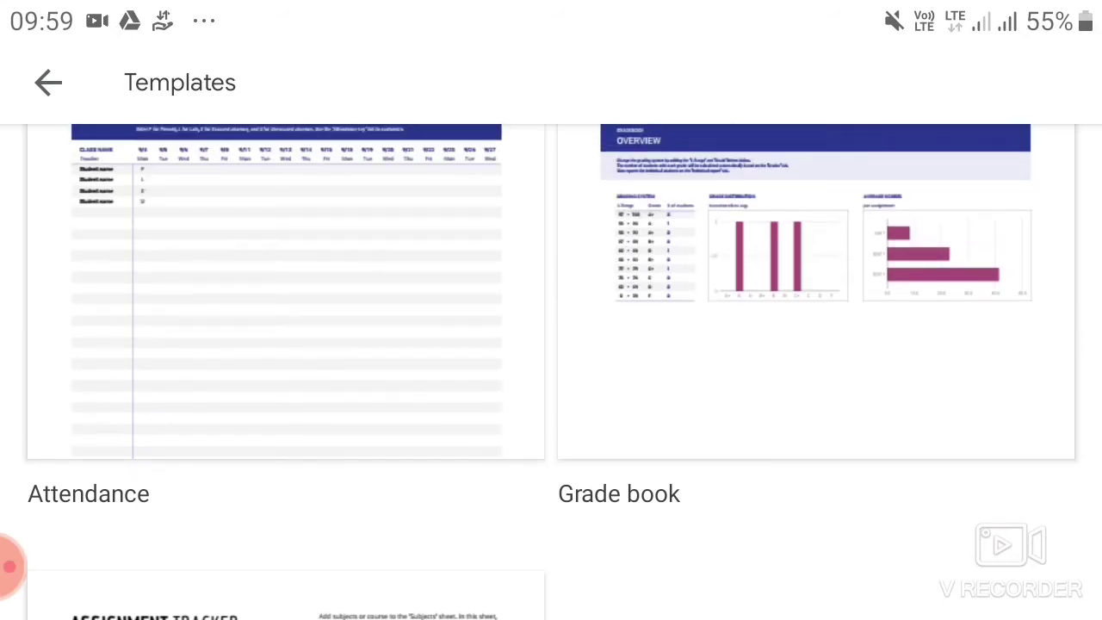
{"action": "scroll", "coordinate": [551, 358], "scroll_direction": "up", "scroll_amount": 1}
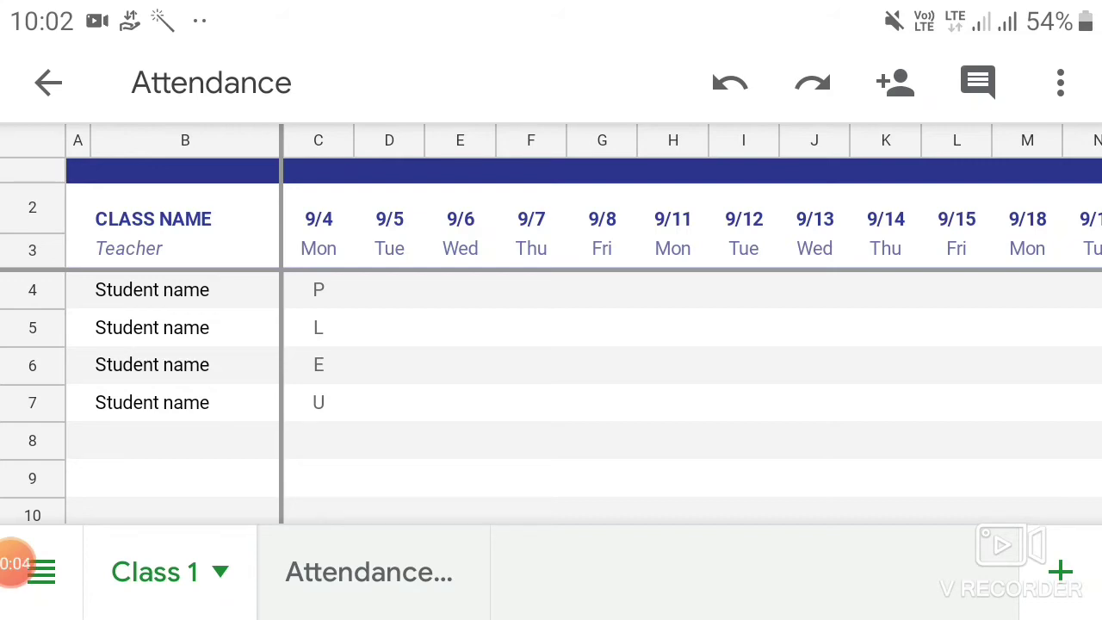
{"action": "left_click", "coordinate": [602, 402]}
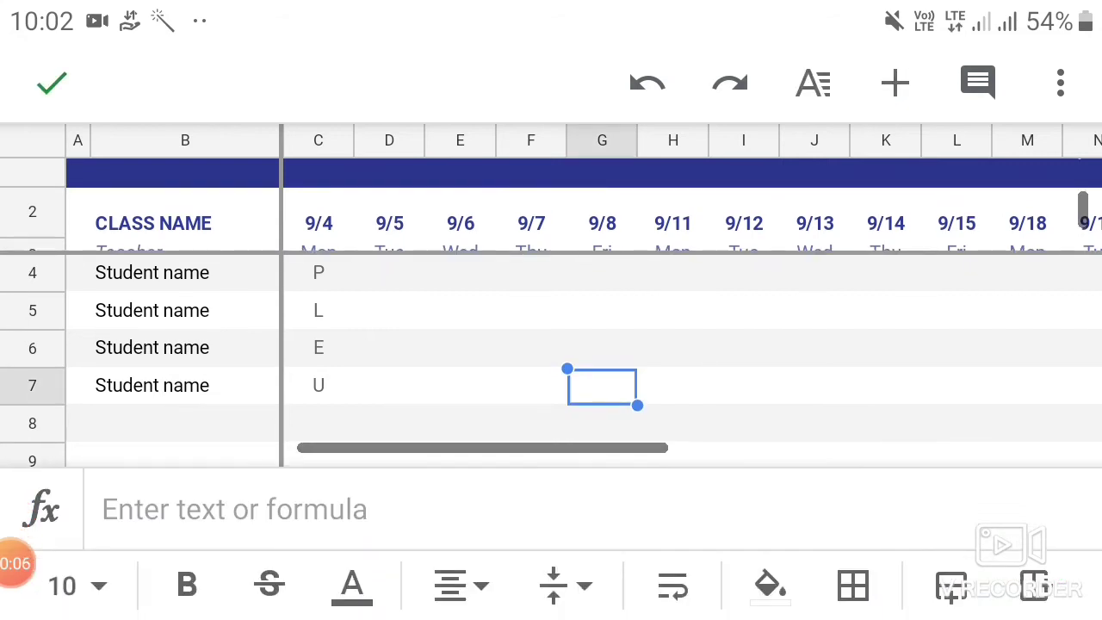
{"action": "left_click", "coordinate": [52, 82]}
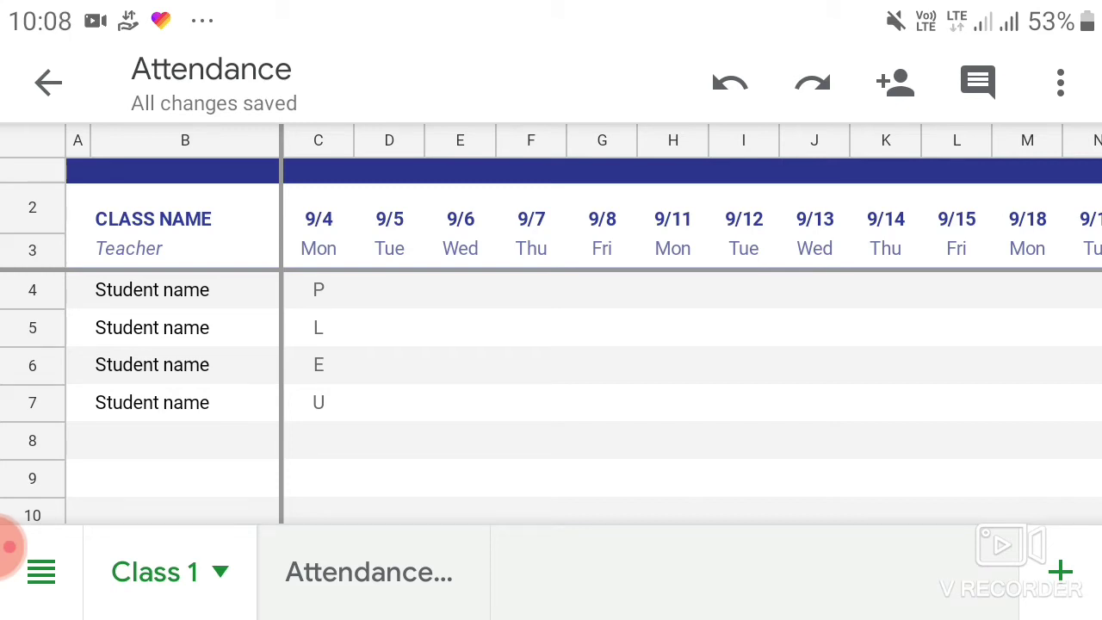
Step: Check the Share option and open the spreadsheet's sharing settings
{"action": "left_click", "coordinate": [895, 82]}
{"action": "left_click", "coordinate": [895, 82]}
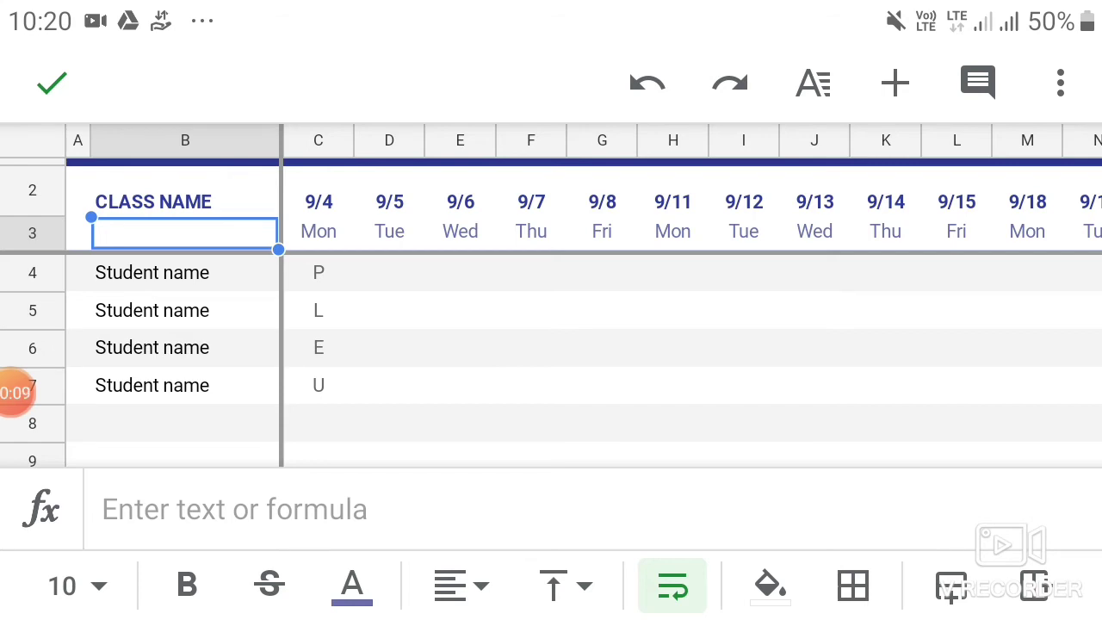
Step: Erase the CLASS NAME heading text and begin retyping it as 'Cm'
{"action": "left_click", "coordinate": [184, 232]}
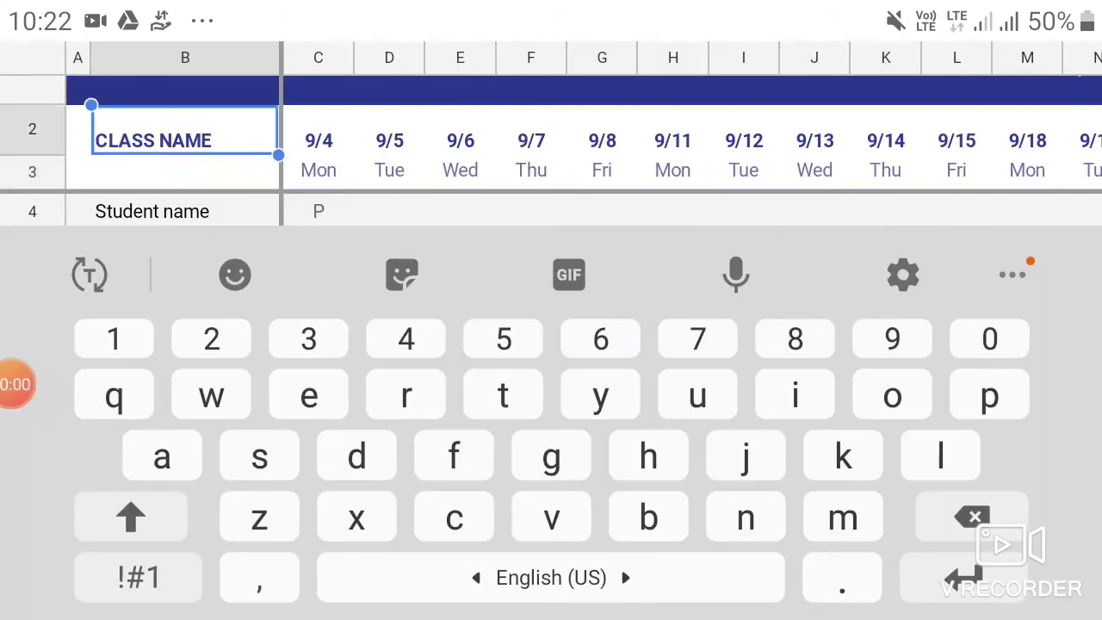
{"action": "type", "text": ")"}
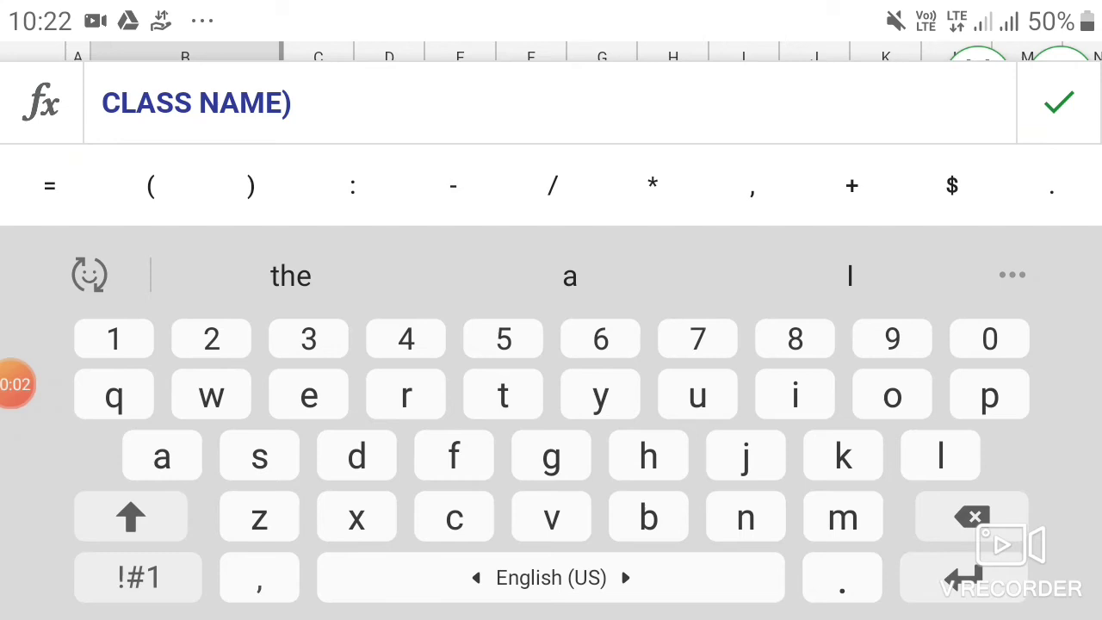
{"action": "key", "text": "BackSpace"}
{"action": "key", "text": "BackSpace"}
{"action": "key", "text": "BackSpace"}
{"action": "key", "text": "BackSpace"}
{"action": "key", "text": "BackSpace"}
{"action": "key", "text": "BackSpace"}
{"action": "type", "text": "m"}
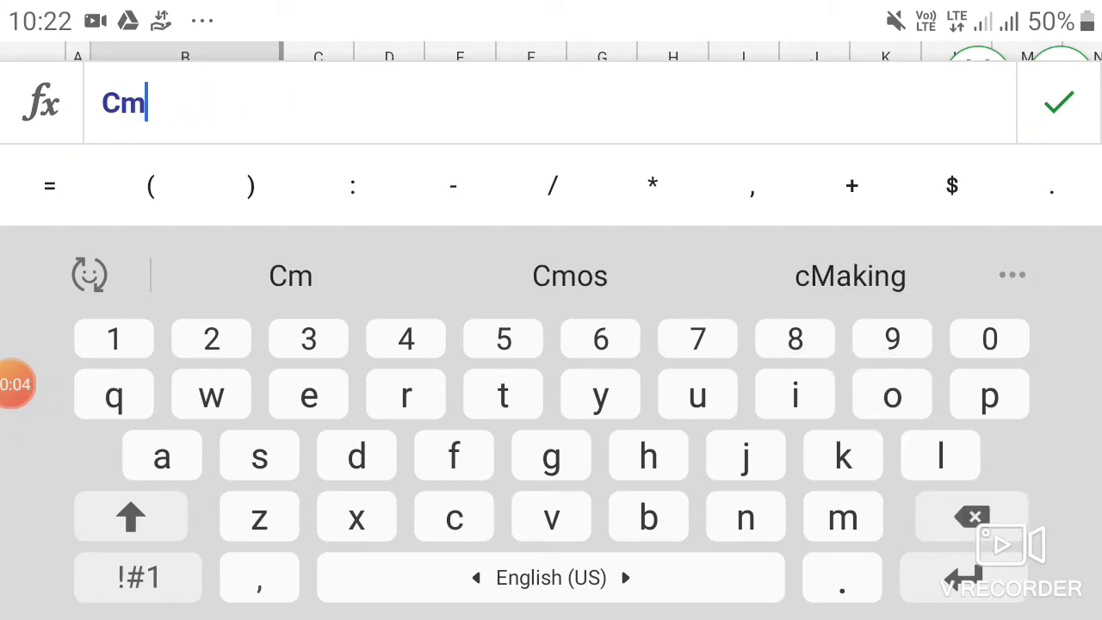
{"action": "key", "text": "BackSpace"}
{"action": "key", "text": "BackSpace"}
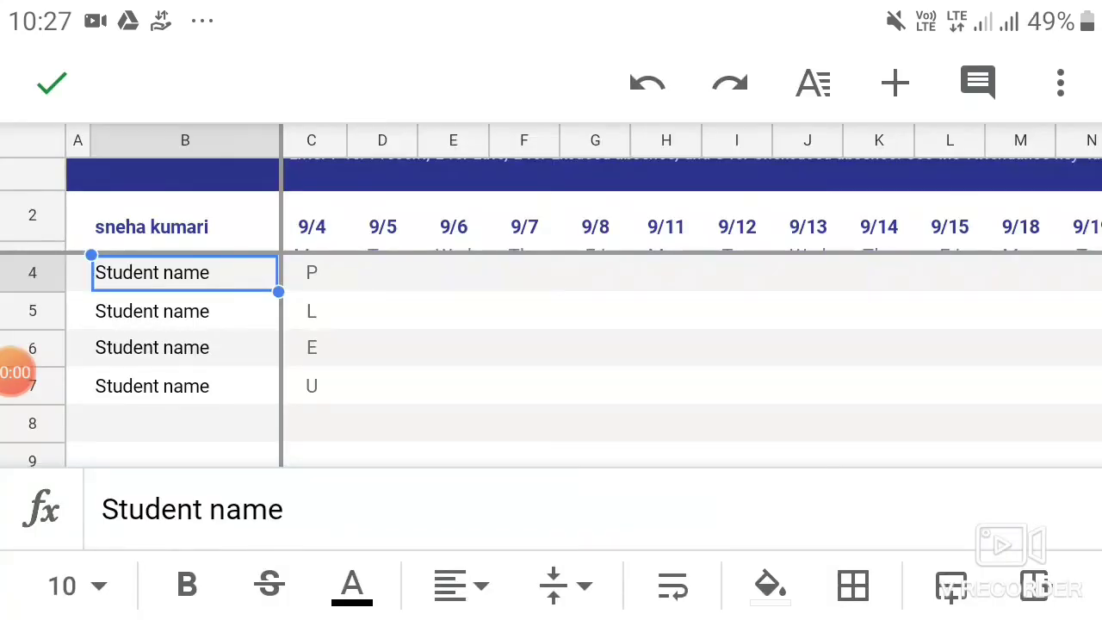
Step: Replace the 'Student name' placeholder in B4 with the student's full name
{"action": "left_click", "coordinate": [185, 272]}
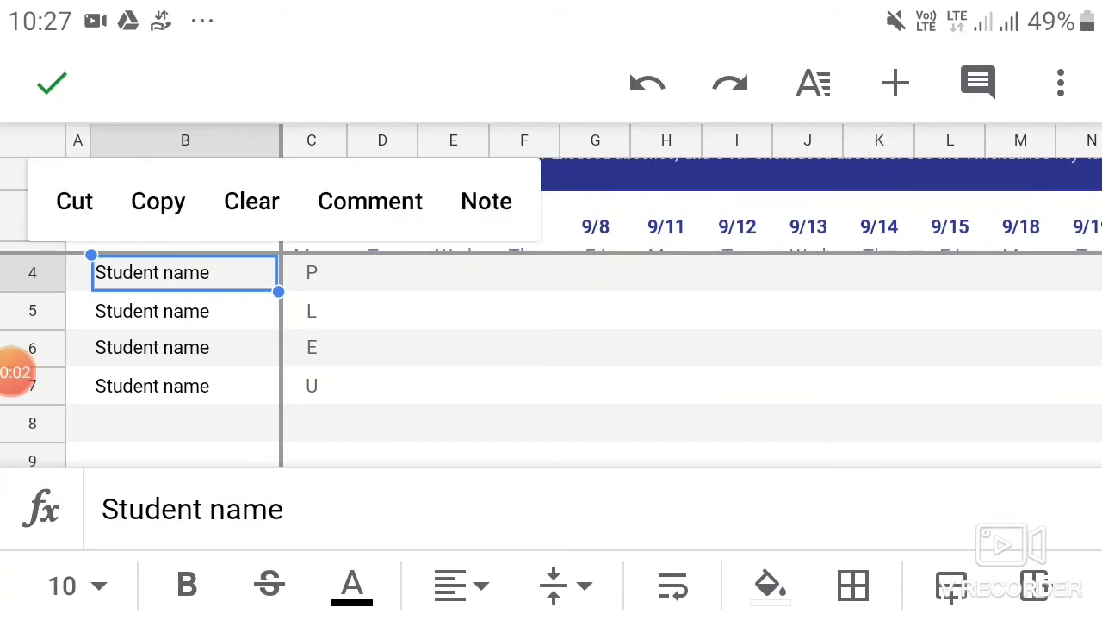
{"action": "left_click", "coordinate": [292, 508]}
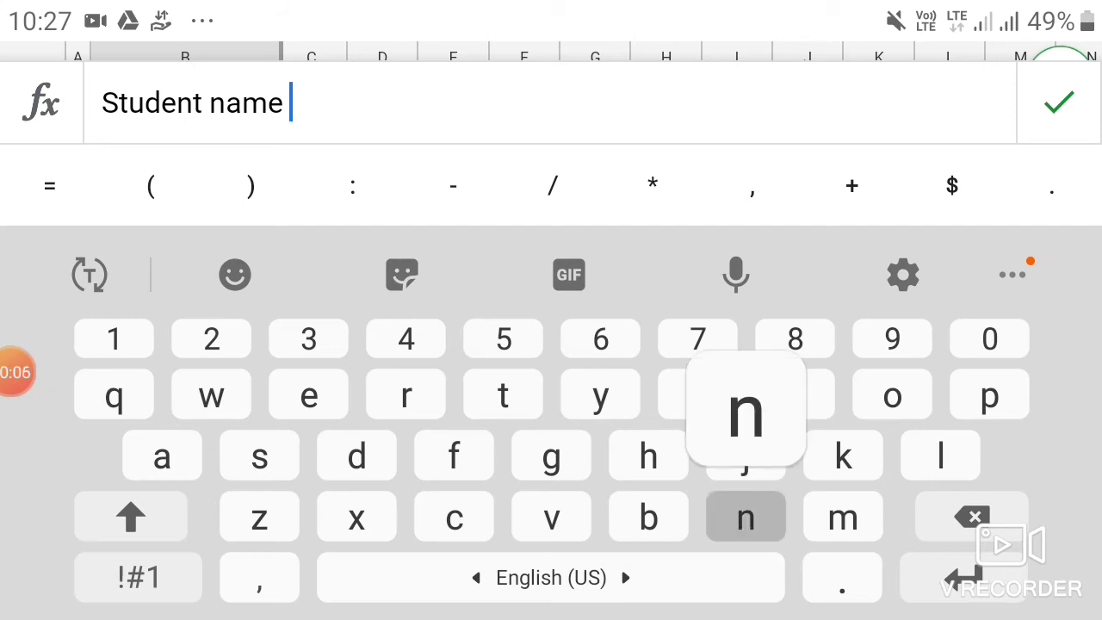
{"action": "type", "text": "name"}
{"action": "key", "text": "BackSpace"}
{"action": "key", "text": "BackSpace"}
{"action": "key", "text": "BackSpace"}
{"action": "key", "text": "BackSpace"}
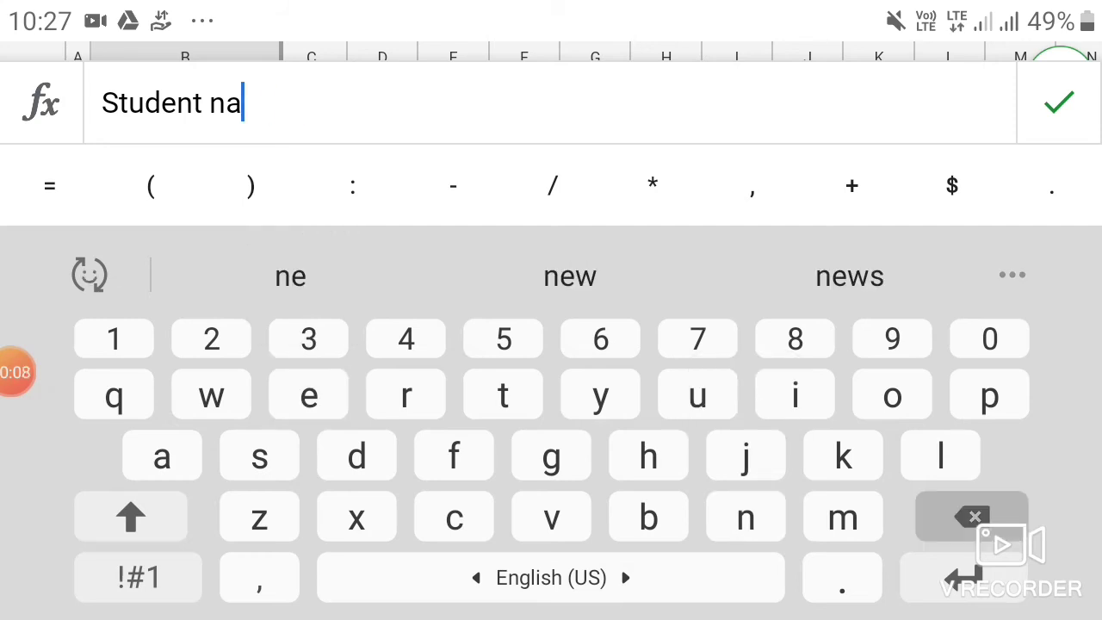
{"action": "key", "text": "BackSpace"}
{"action": "key", "text": "BackSpace"}
{"action": "key", "text": "BackSpace"}
{"action": "type", "text": "neha "}
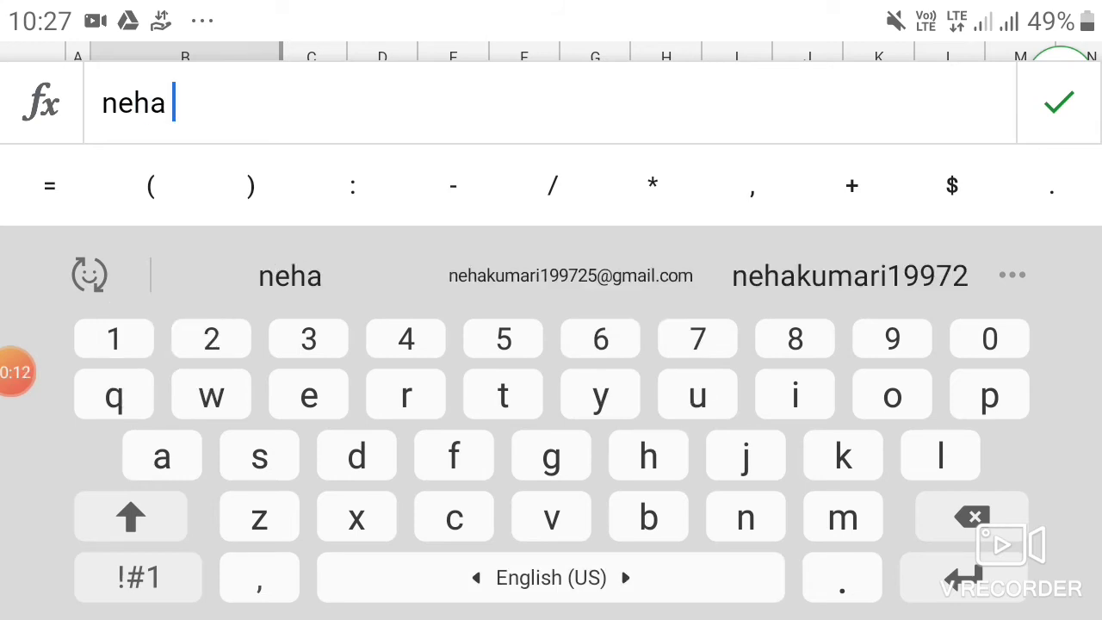
{"action": "type", "text": "kum"}
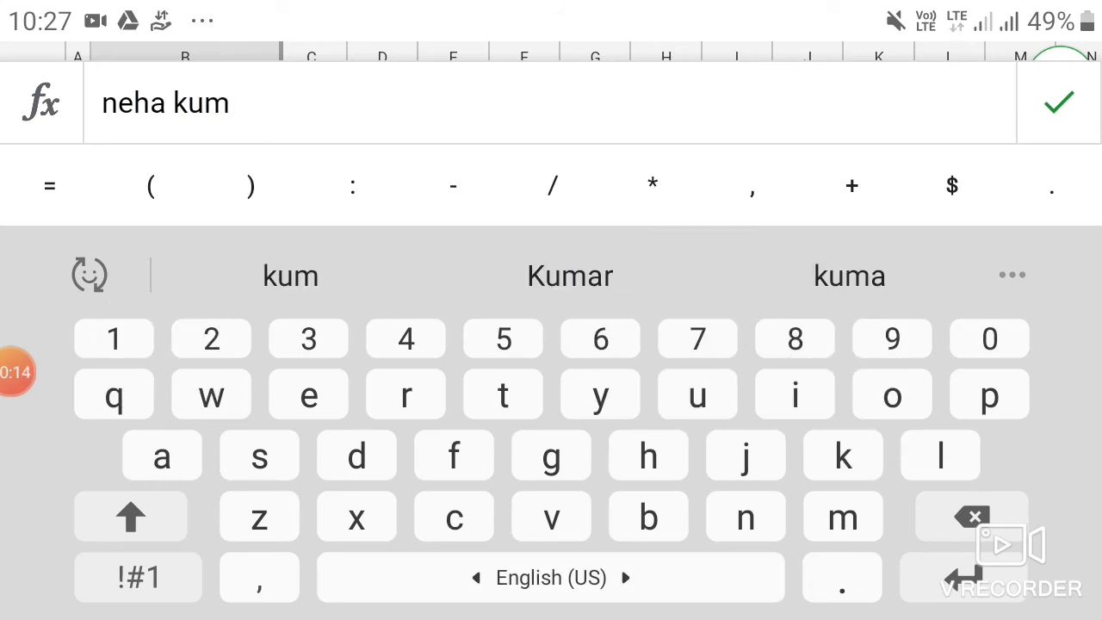
{"action": "type", "text": "ari"}
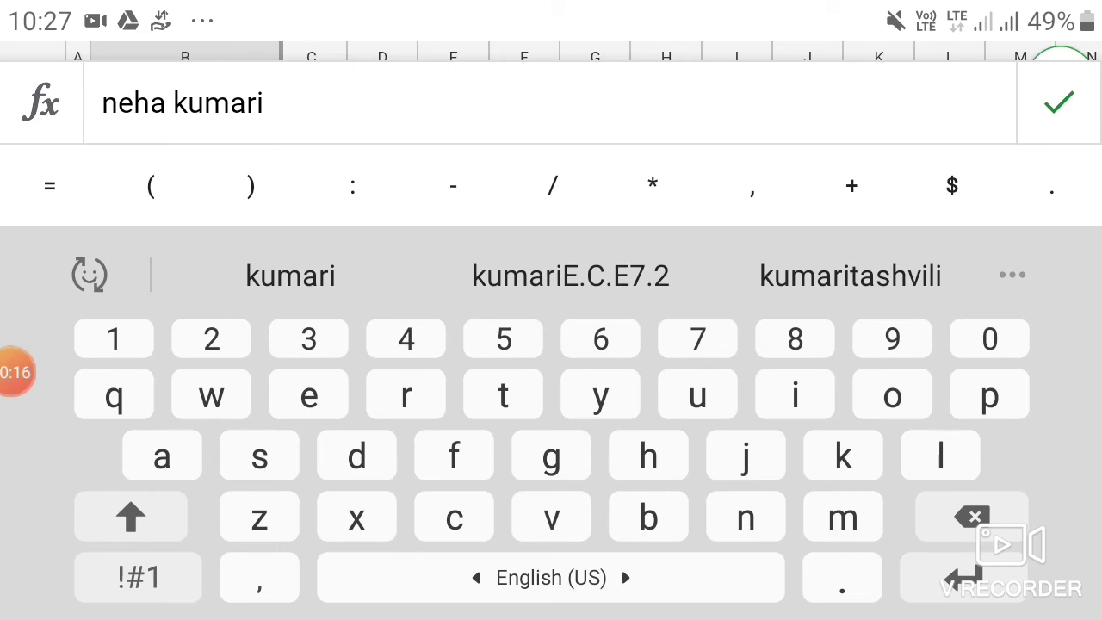
Step: Select the first part of the typed name and confirm the entry in B4
{"action": "left_click", "coordinate": [129, 102]}
{"action": "left_click", "coordinate": [102, 102]}
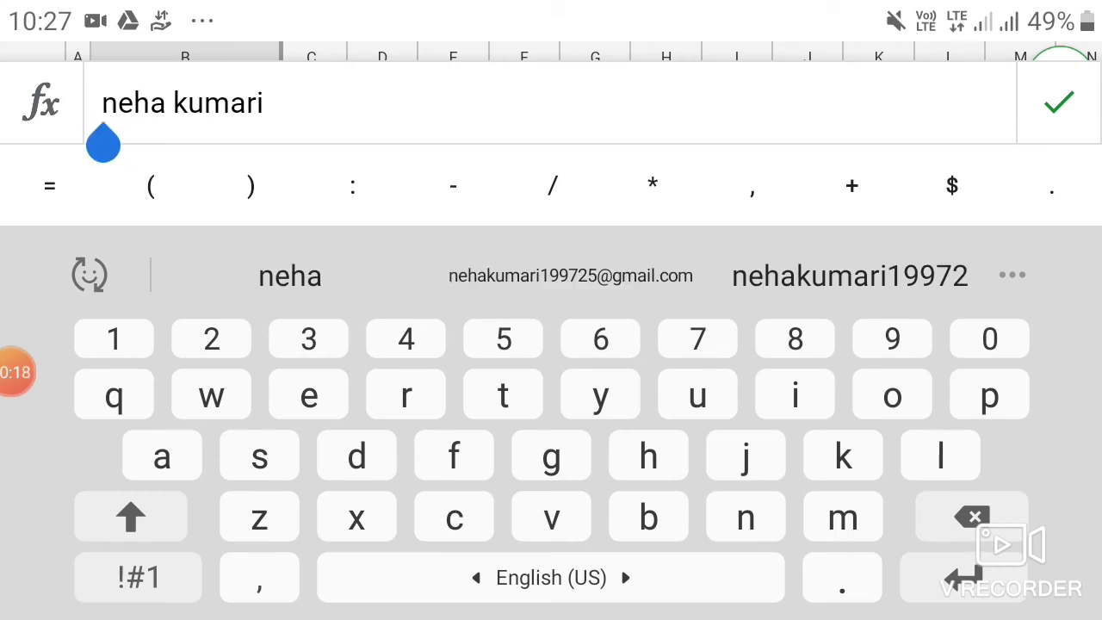
{"action": "left_click_drag", "start_coordinate": [103, 102], "coordinate": [275, 102]}
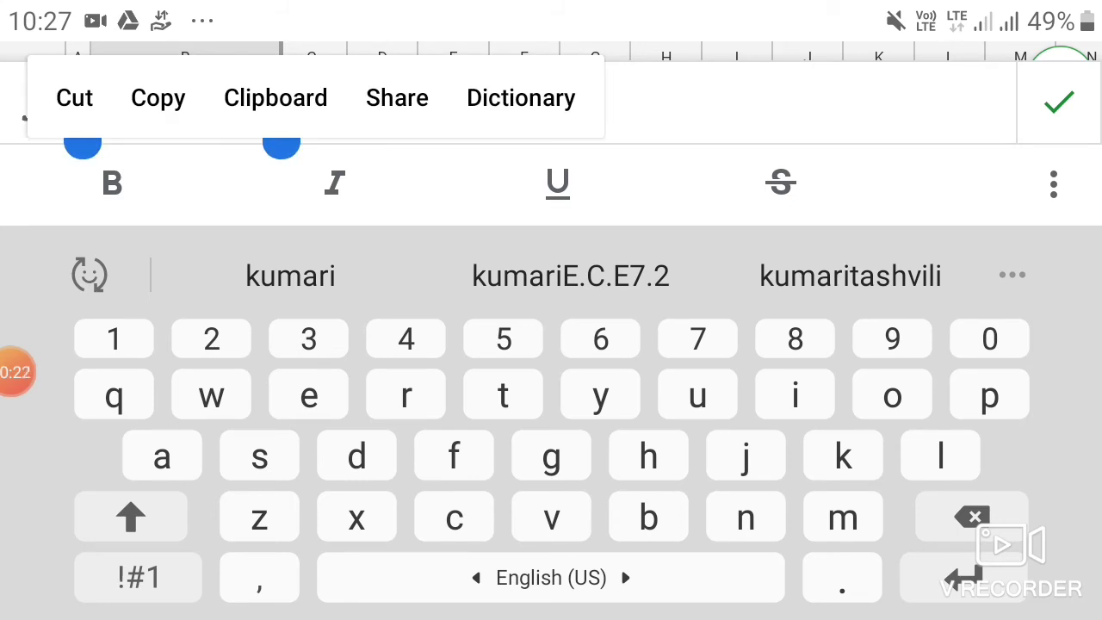
{"action": "key", "text": "Escape"}
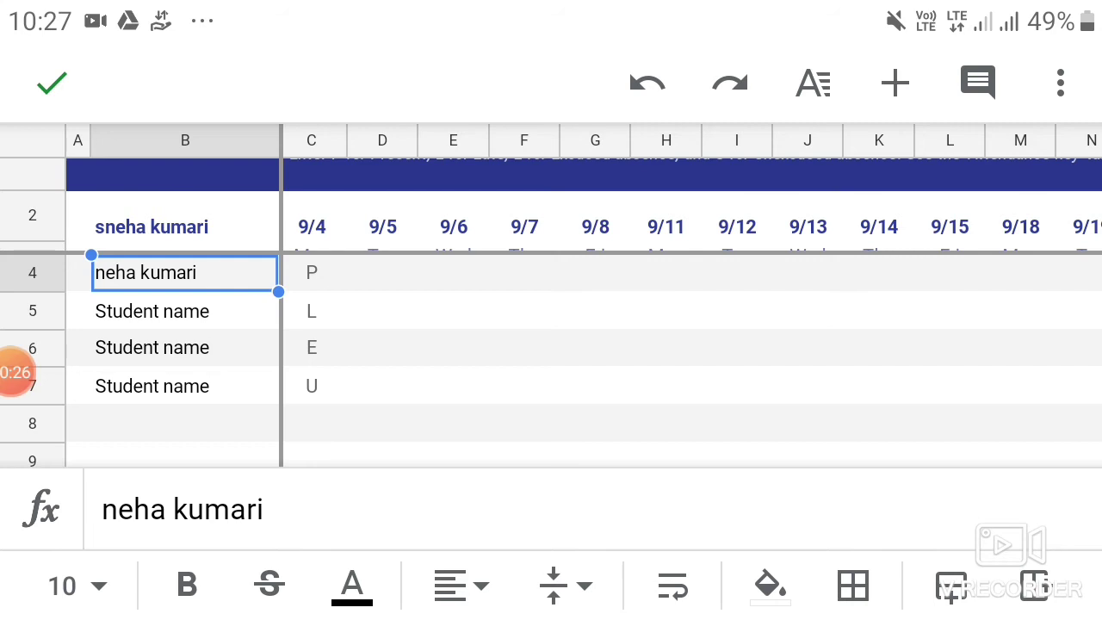
Step: Set the B4 student name to font size 11, then 18
{"action": "left_click", "coordinate": [74, 585]}
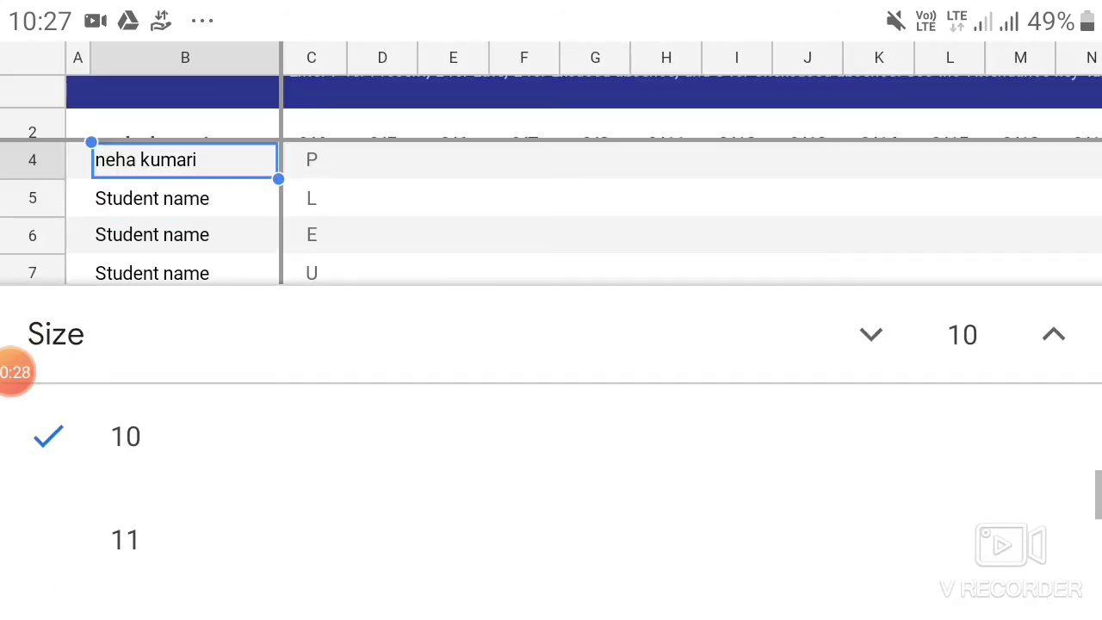
{"action": "left_click", "coordinate": [124, 539]}
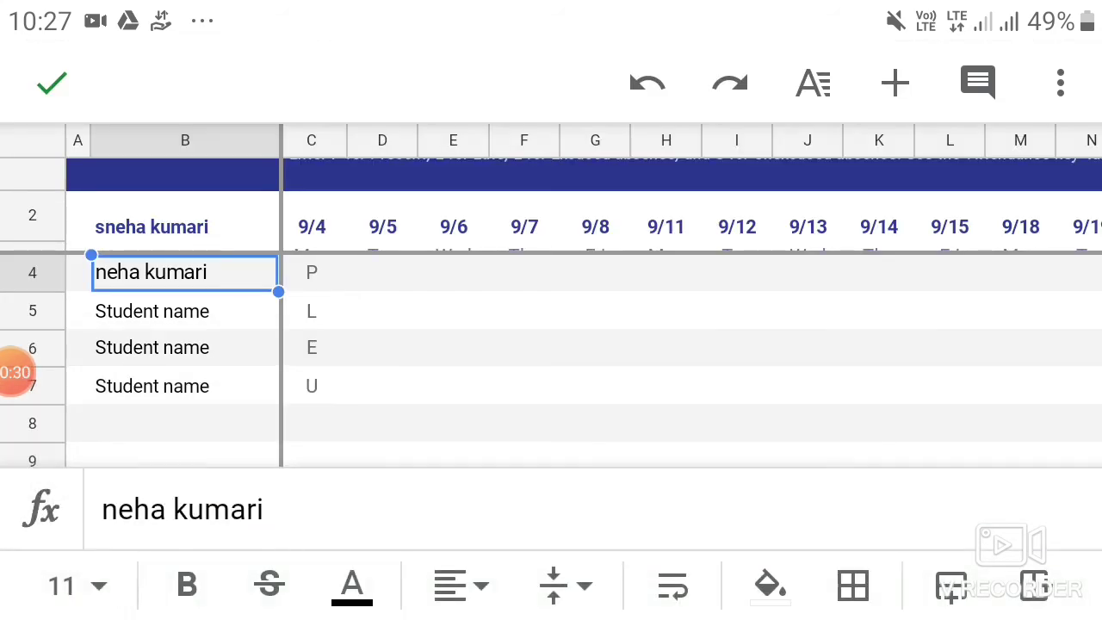
{"action": "left_click", "coordinate": [74, 585]}
{"action": "scroll", "coordinate": [551, 482], "scroll_direction": "down", "scroll_amount": 3}
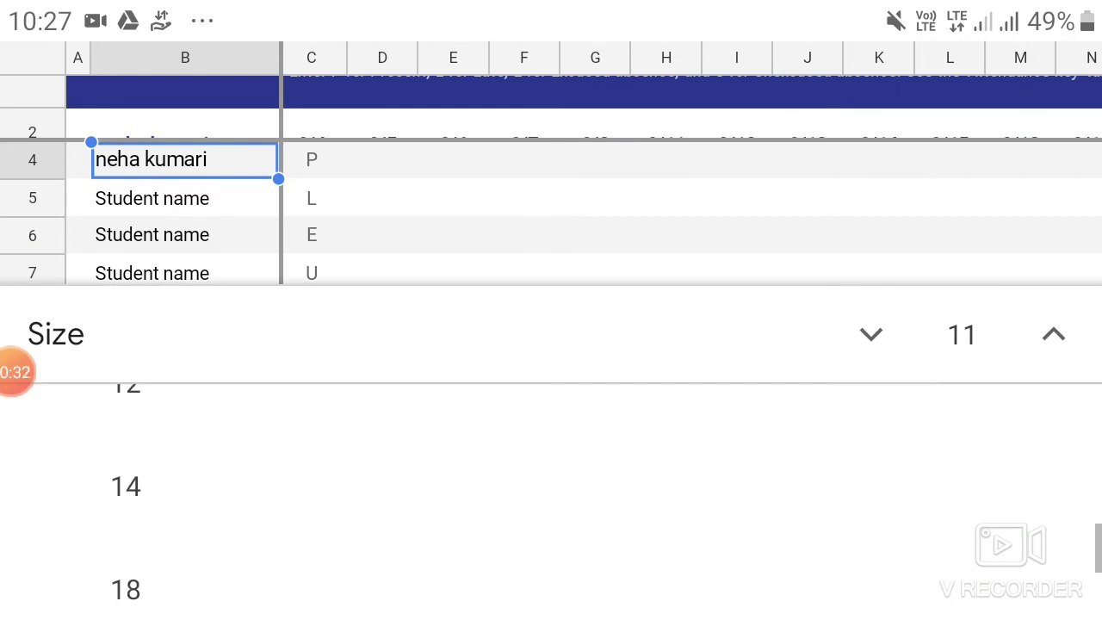
{"action": "left_click", "coordinate": [126, 589]}
Step: Enlarge the B4 name to font size 36 and scroll the size list again
{"action": "left_click", "coordinate": [68, 586]}
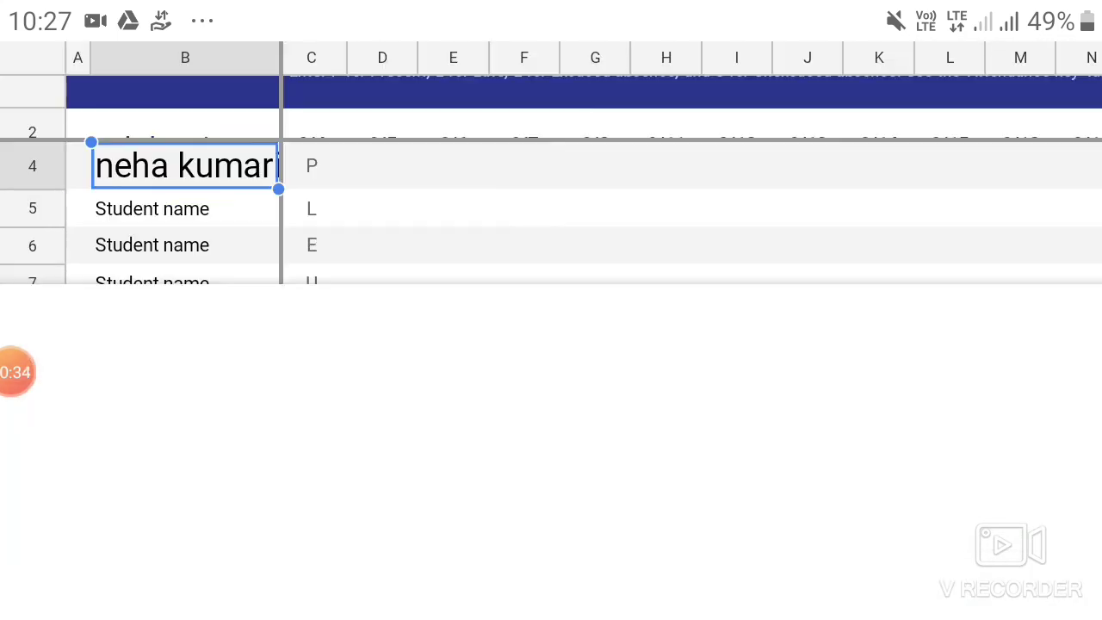
{"action": "scroll", "coordinate": [551, 482], "scroll_direction": "down", "scroll_amount": 1}
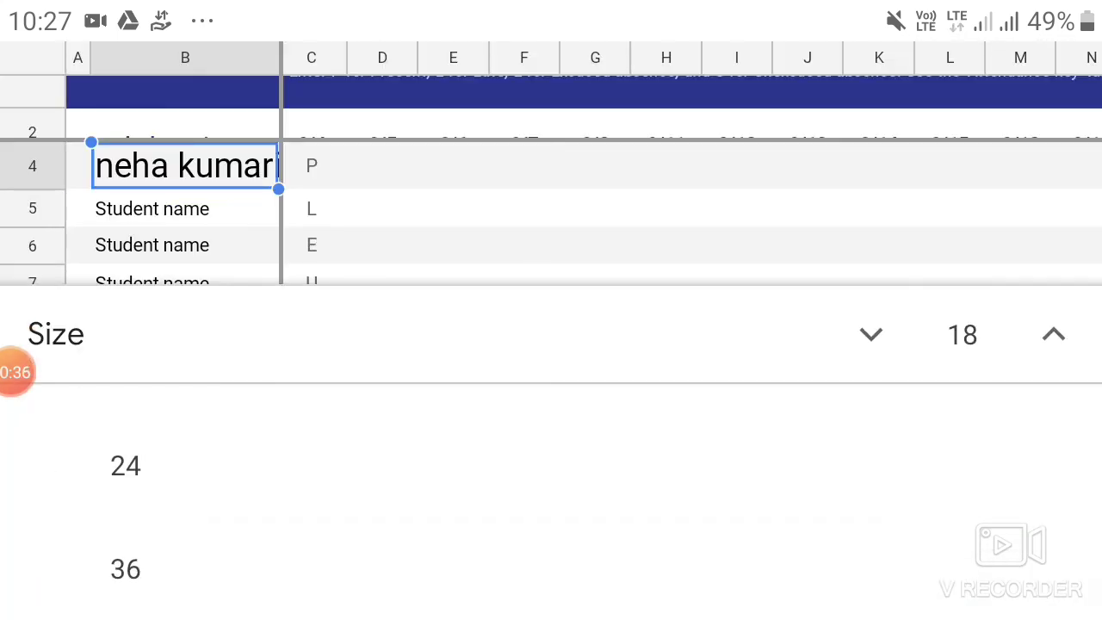
{"action": "left_click", "coordinate": [126, 569]}
{"action": "left_click", "coordinate": [74, 586]}
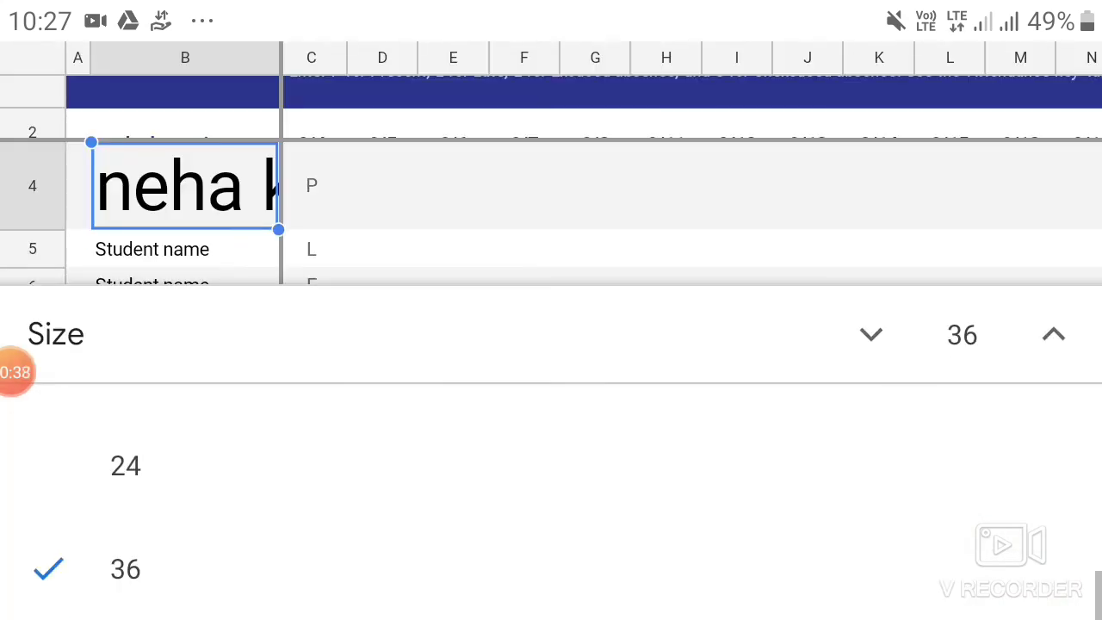
{"action": "scroll", "coordinate": [551, 500], "scroll_direction": "up", "scroll_amount": 5}
{"action": "scroll", "coordinate": [551, 500], "scroll_direction": "down", "scroll_amount": 1}
{"action": "scroll", "coordinate": [551, 499], "scroll_direction": "down", "scroll_amount": 1}
{"action": "scroll", "coordinate": [551, 499], "scroll_direction": "down", "scroll_amount": 1}
Step: Set the B4 name to font size 12 and make it bold
{"action": "scroll", "coordinate": [551, 500], "scroll_direction": "down", "scroll_amount": 1}
{"action": "left_click", "coordinate": [125, 548]}
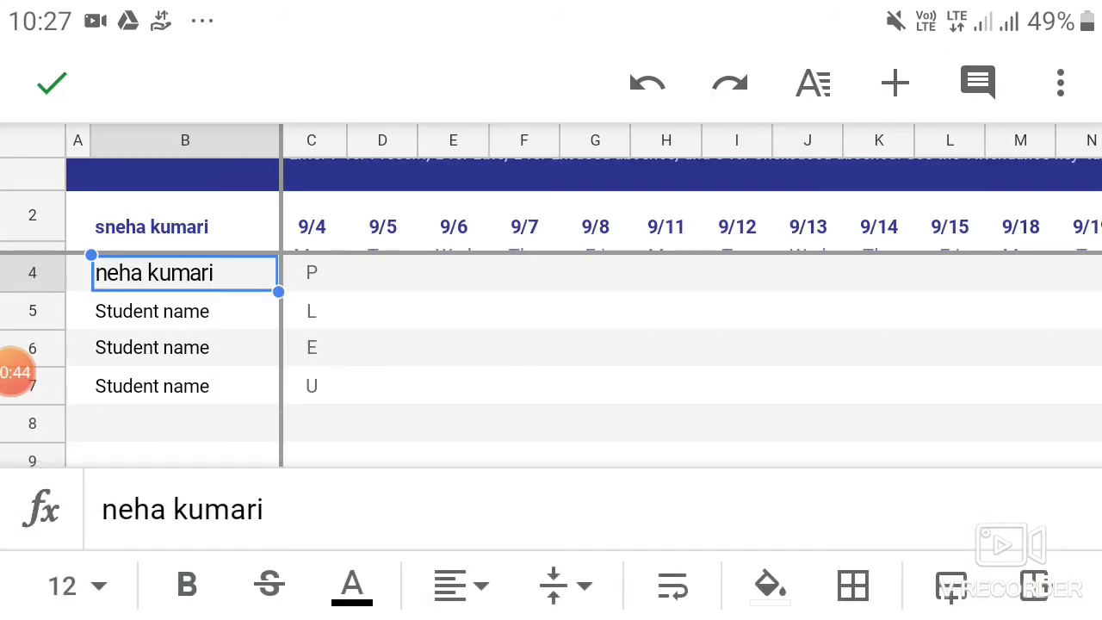
{"action": "left_click", "coordinate": [187, 586]}
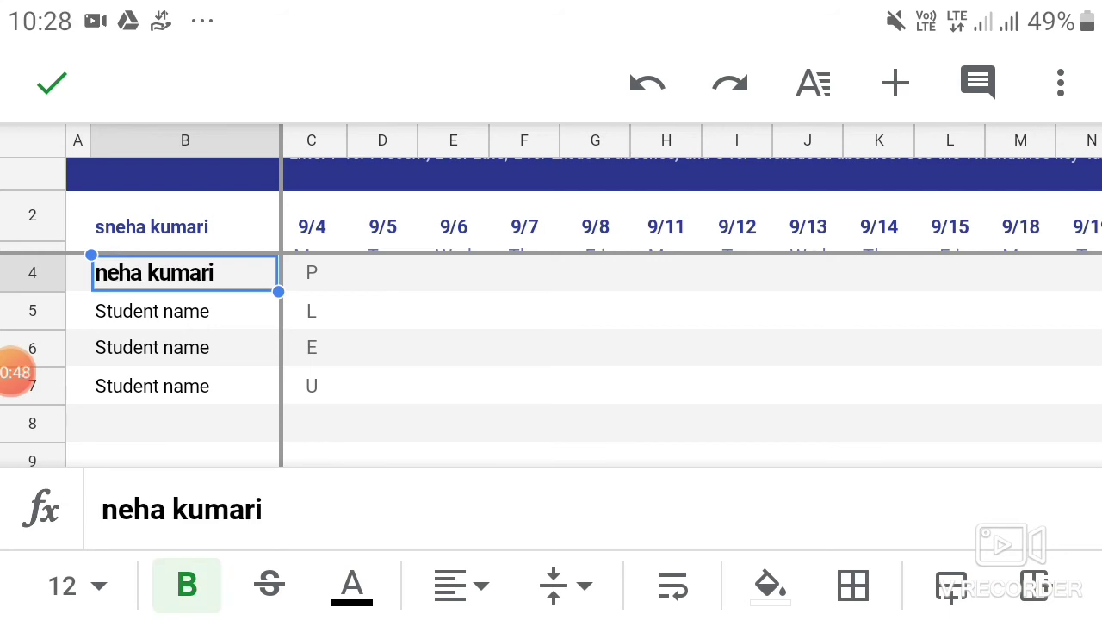
Step: Try dark red, red, yellow and cyan text colours on B4, ending with magenta
{"action": "left_click", "coordinate": [352, 585]}
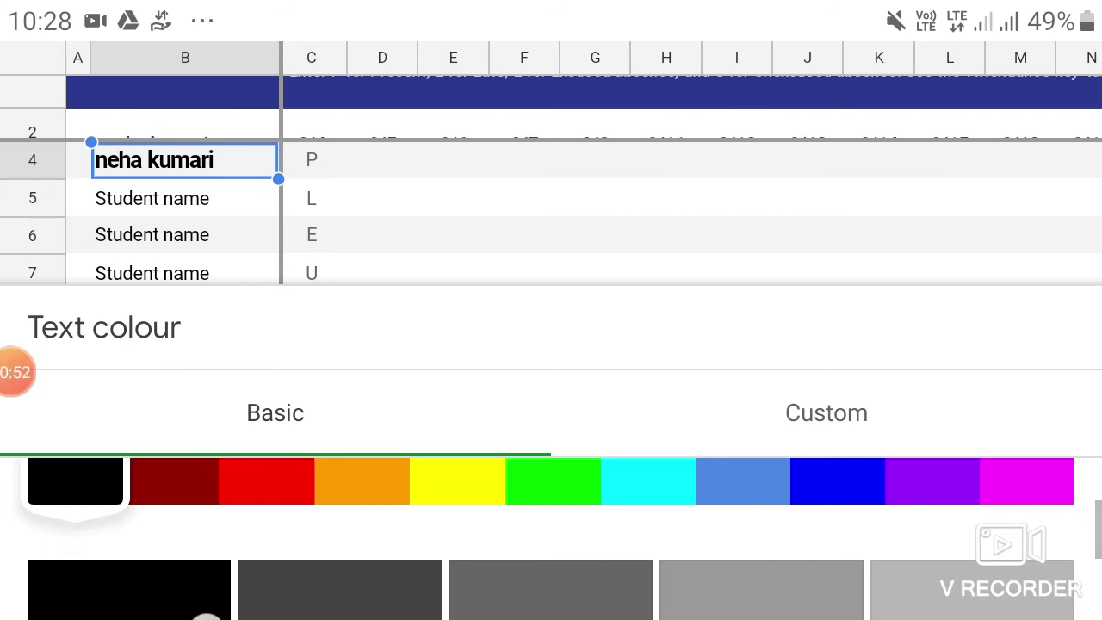
{"action": "scroll", "coordinate": [551, 525], "scroll_direction": "up", "scroll_amount": 1}
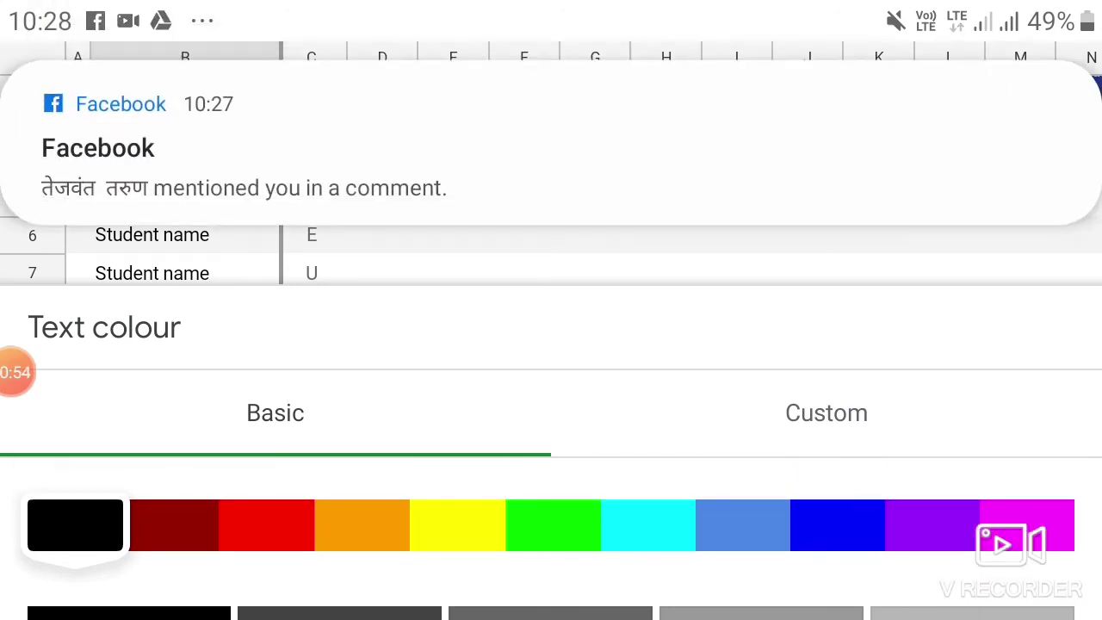
{"action": "left_click", "coordinate": [171, 525]}
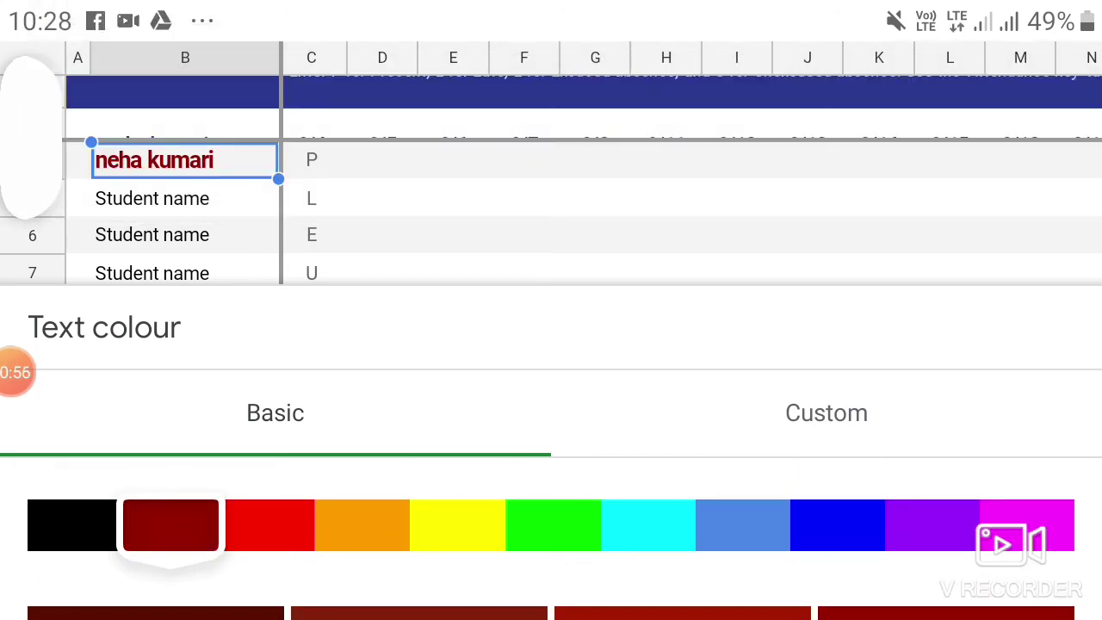
{"action": "left_click", "coordinate": [266, 525]}
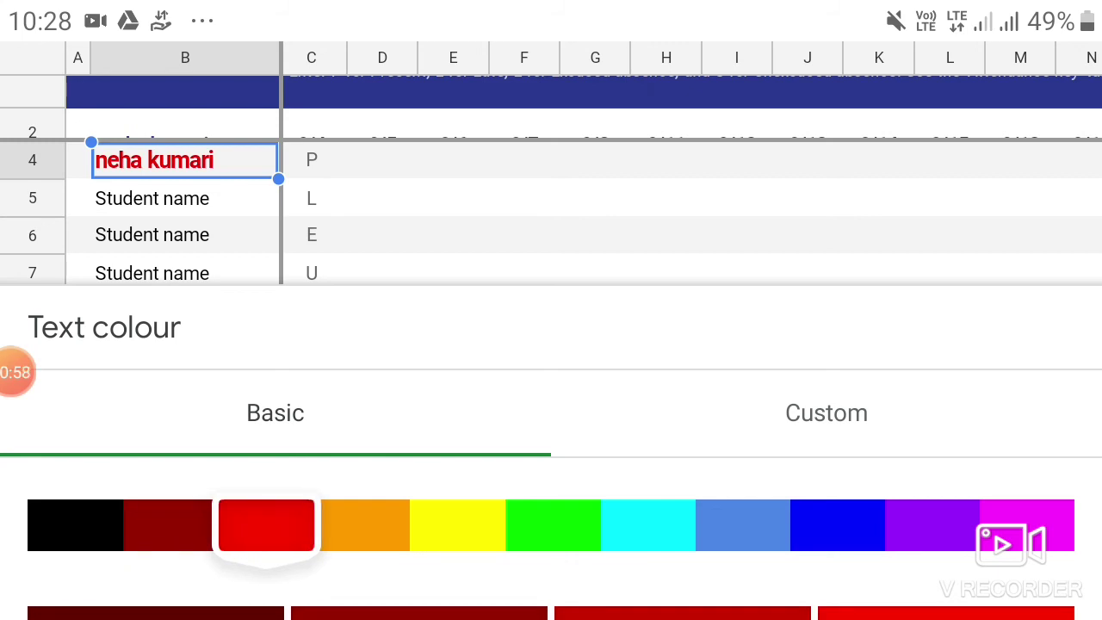
{"action": "left_click", "coordinate": [457, 525]}
{"action": "left_click", "coordinate": [648, 525]}
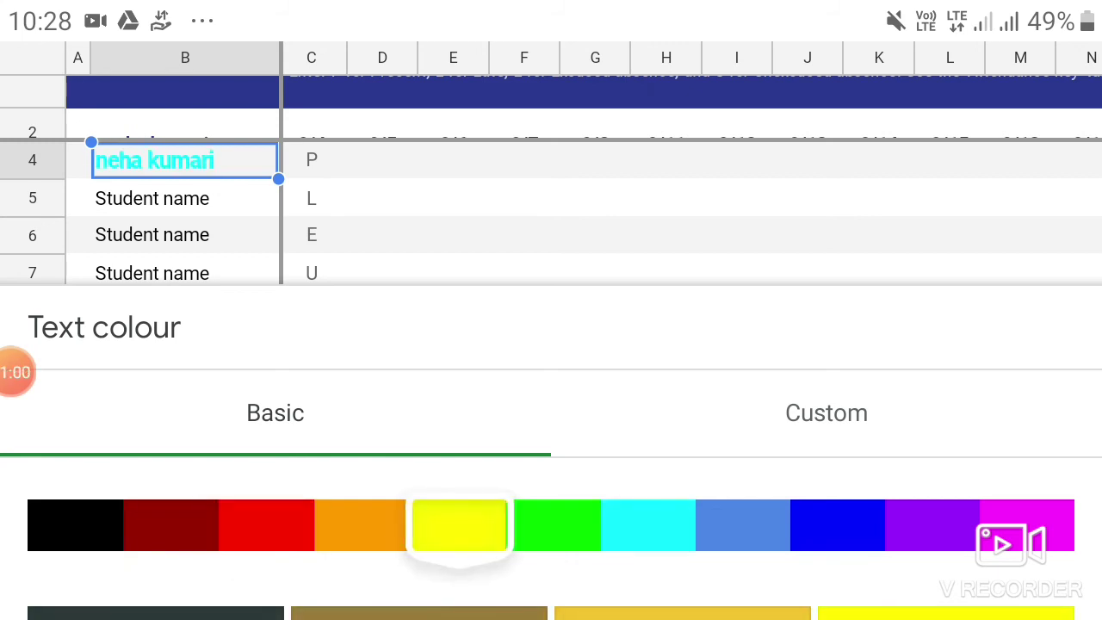
{"action": "left_click", "coordinate": [1027, 525]}
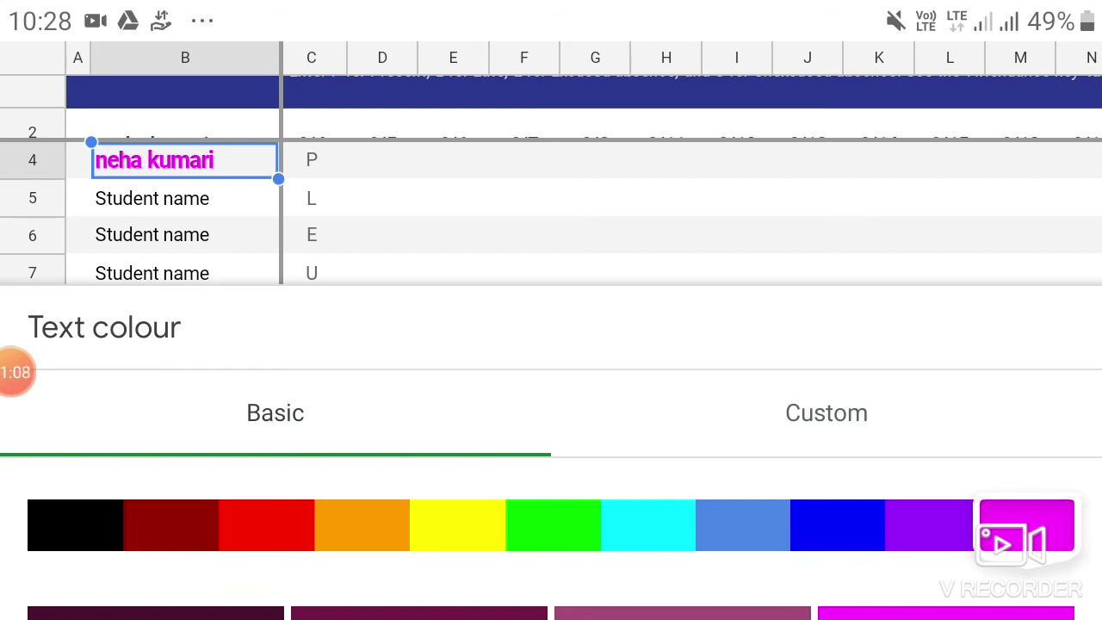
{"action": "key", "text": "Escape"}
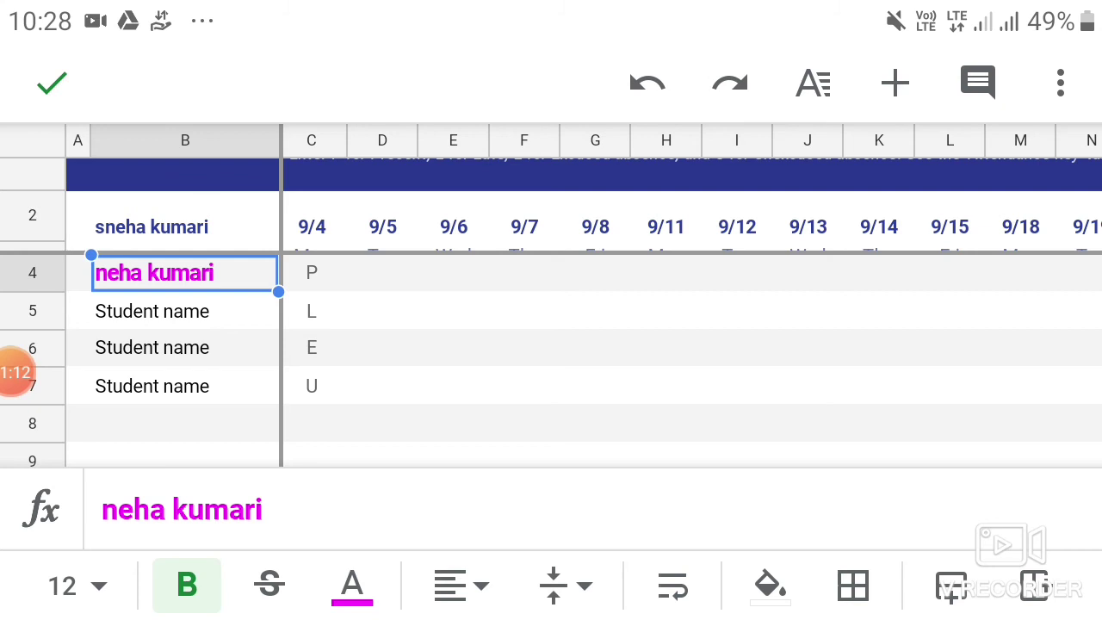
Step: Undo B4's colour and bold changes and revert its font size to 10
{"action": "left_click", "coordinate": [647, 82]}
{"action": "left_click", "coordinate": [647, 83]}
{"action": "left_click", "coordinate": [647, 82]}
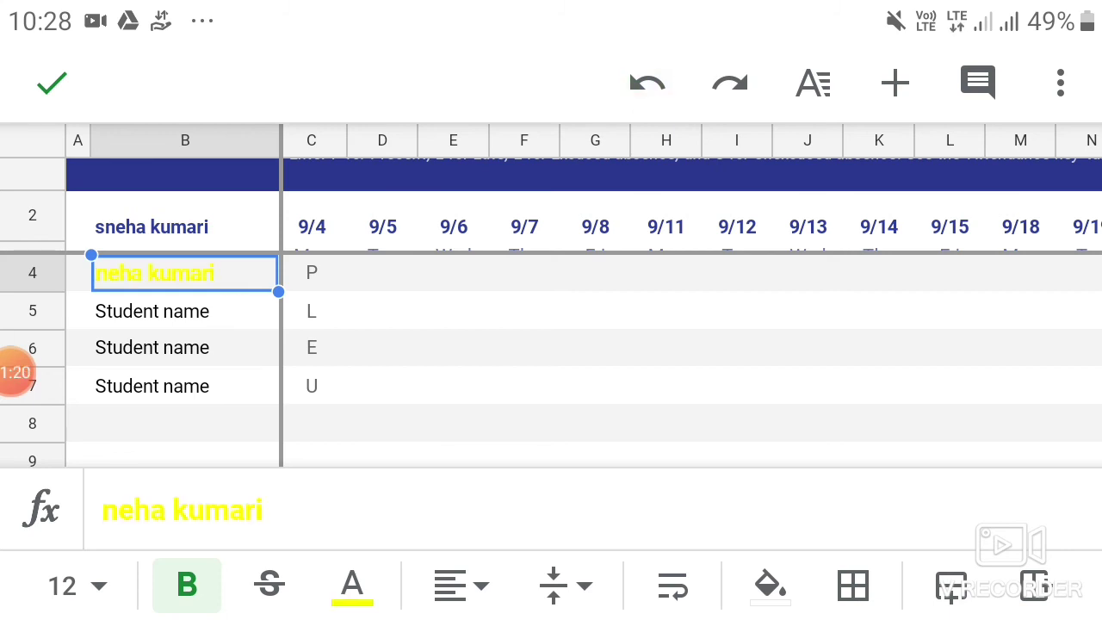
{"action": "left_click", "coordinate": [647, 83]}
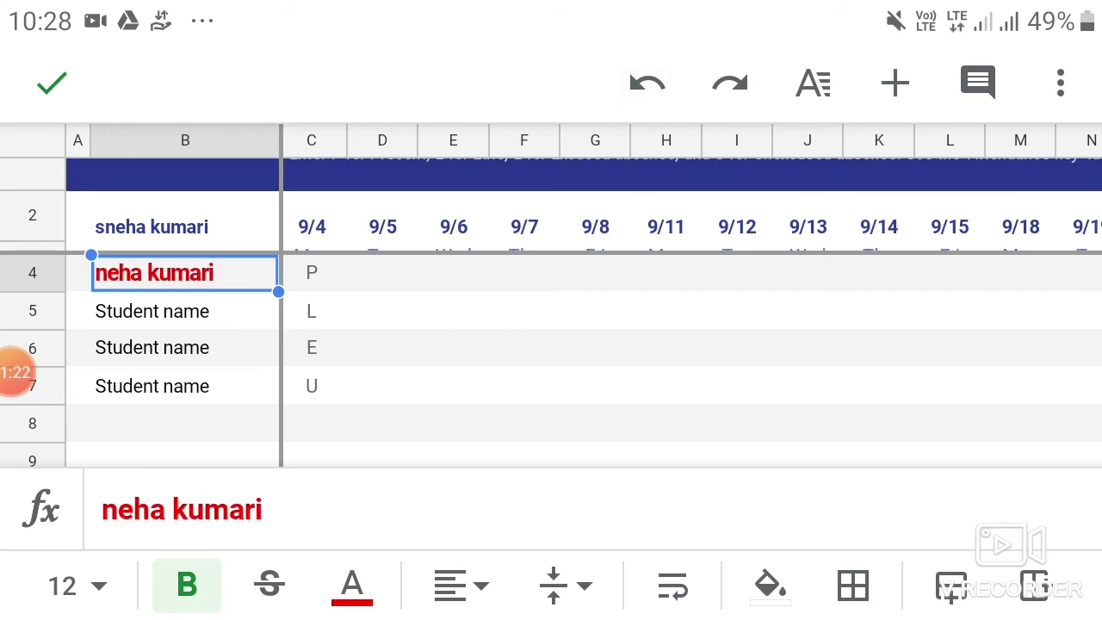
{"action": "left_click", "coordinate": [646, 83]}
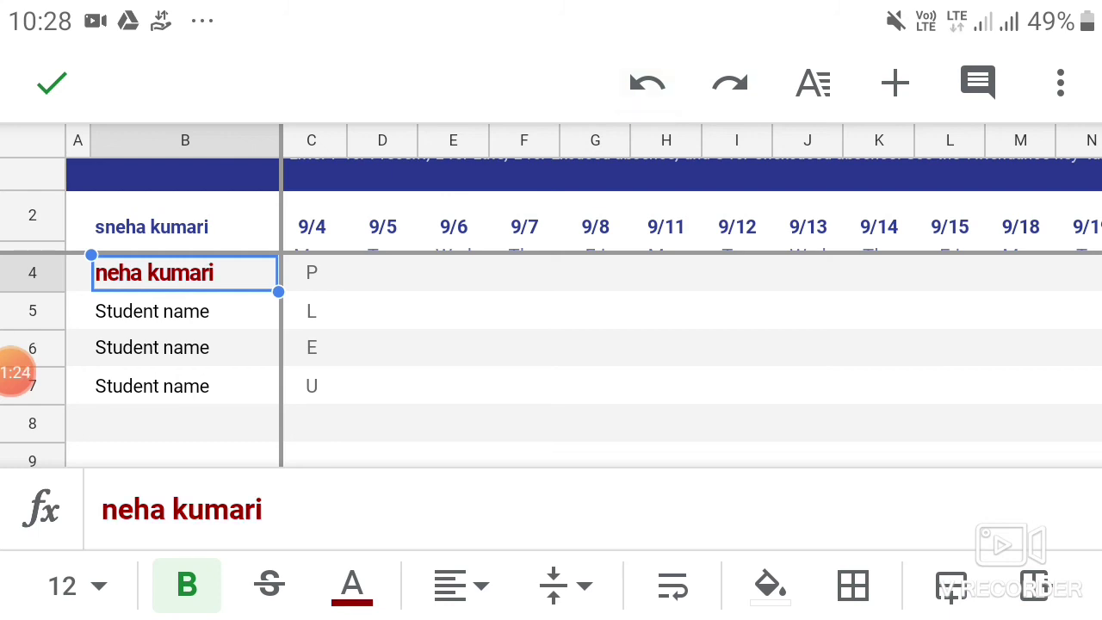
{"action": "left_click", "coordinate": [646, 83]}
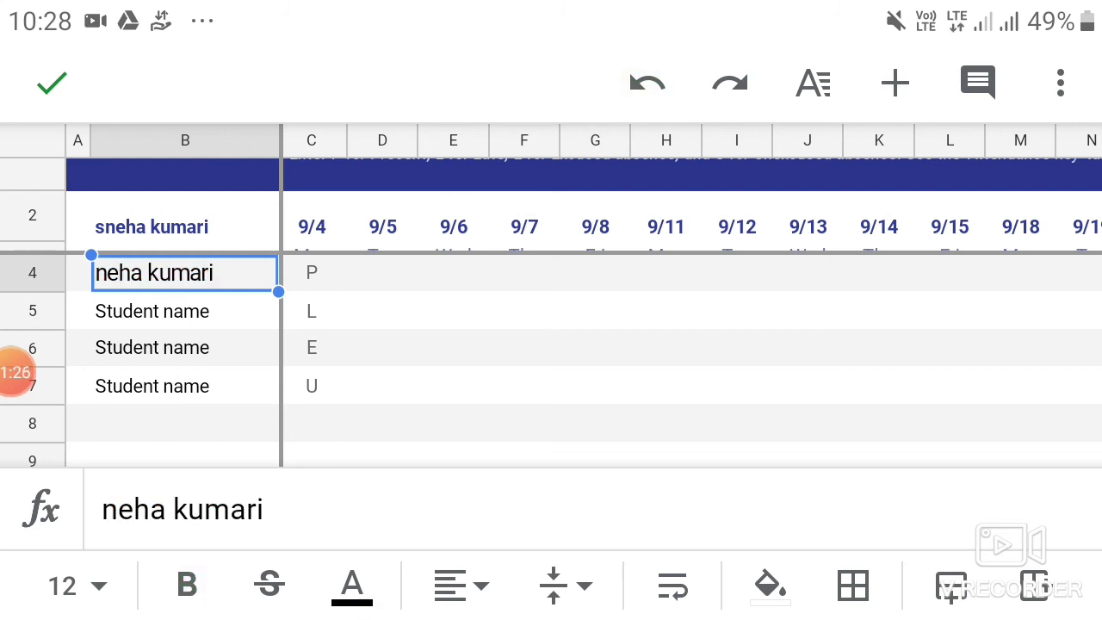
{"action": "left_click", "coordinate": [646, 83]}
{"action": "left_click", "coordinate": [646, 82]}
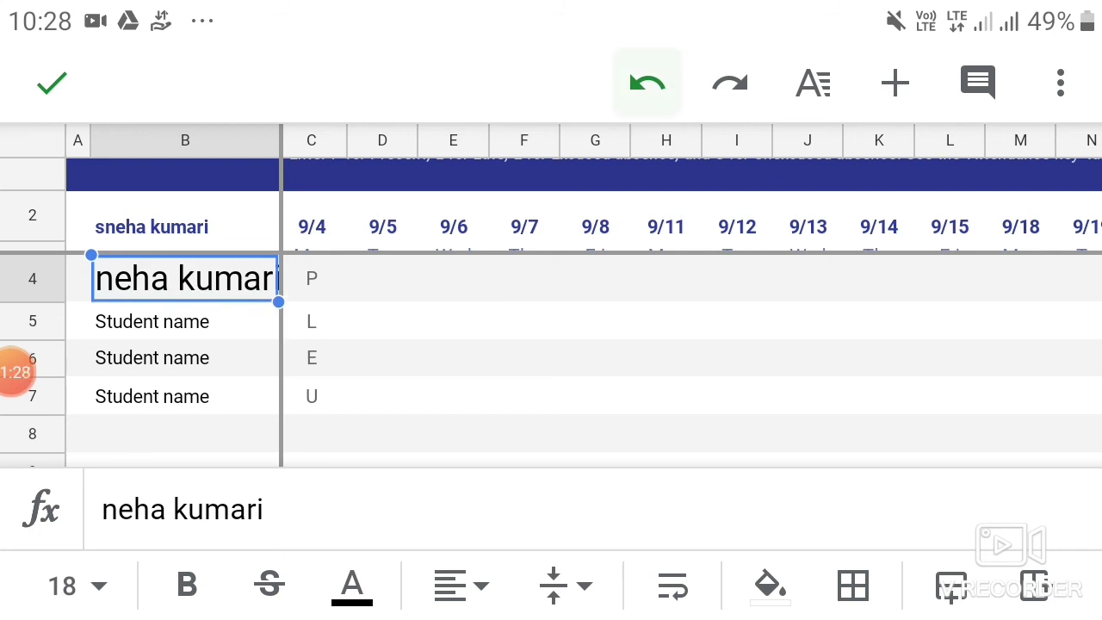
{"action": "left_click", "coordinate": [647, 82]}
{"action": "left_click", "coordinate": [646, 83]}
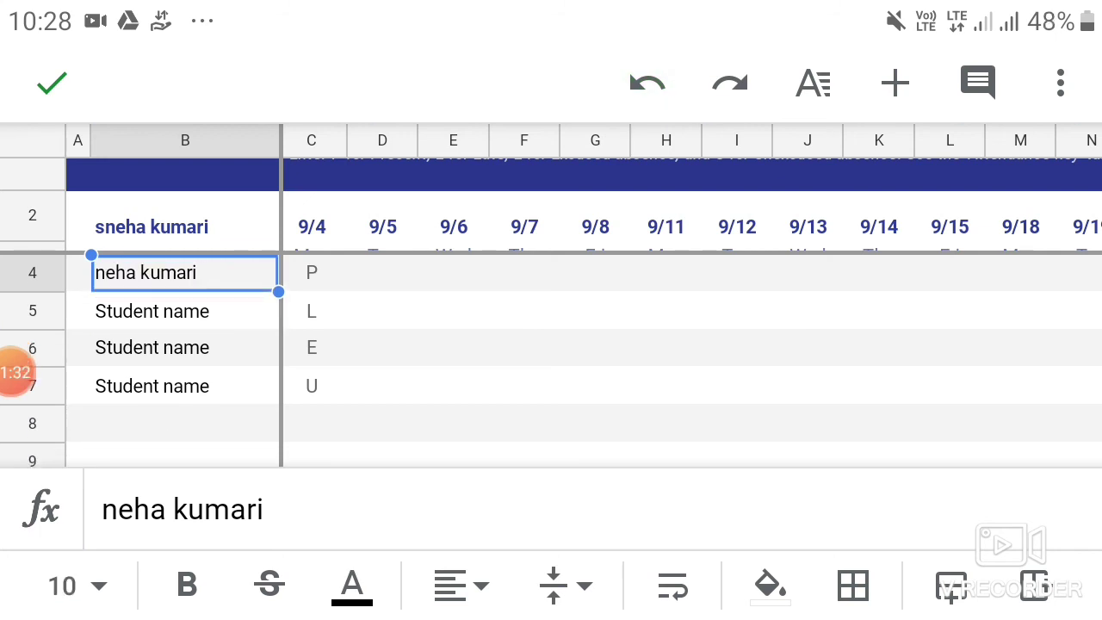
{"action": "left_click", "coordinate": [15, 372]}
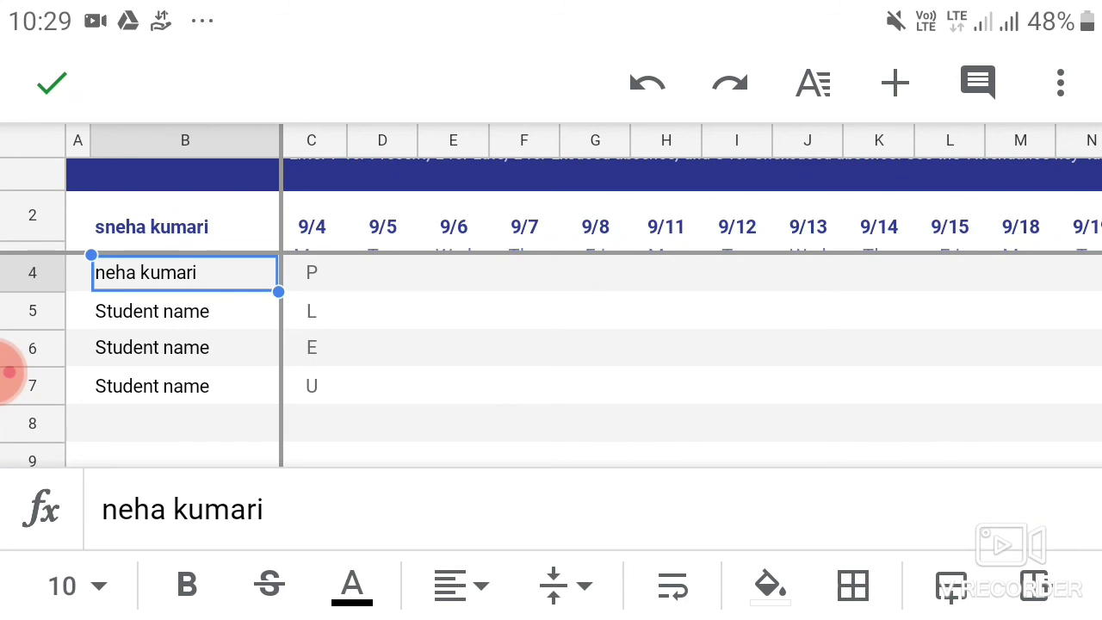
{"action": "left_click", "coordinate": [461, 585]}
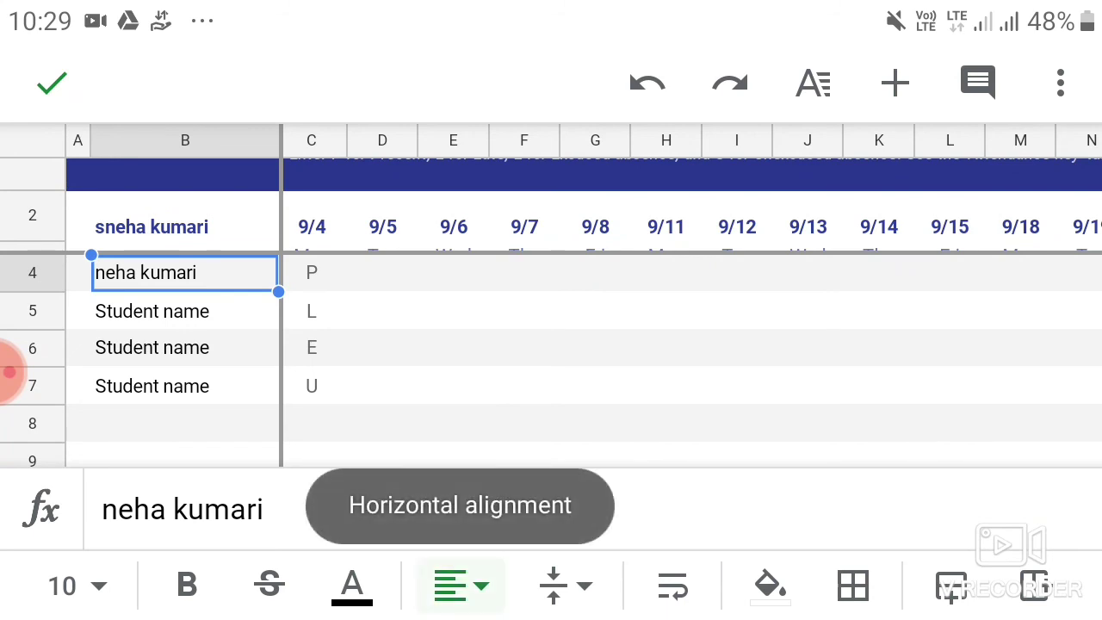
{"action": "left_click", "coordinate": [554, 585]}
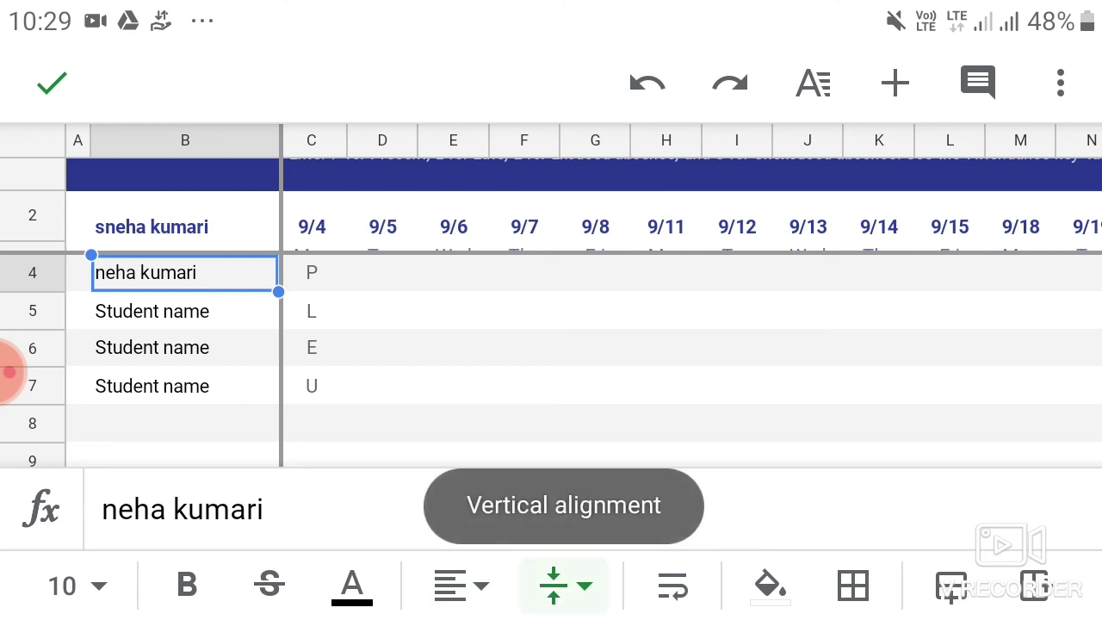
{"action": "left_click", "coordinate": [672, 586]}
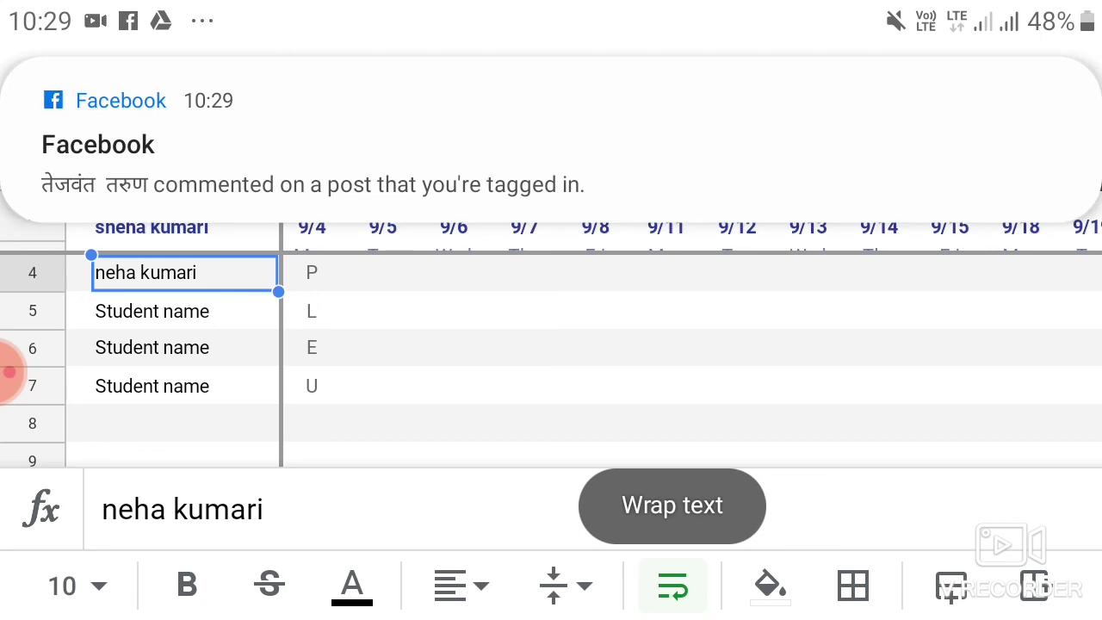
{"action": "left_click", "coordinate": [769, 585]}
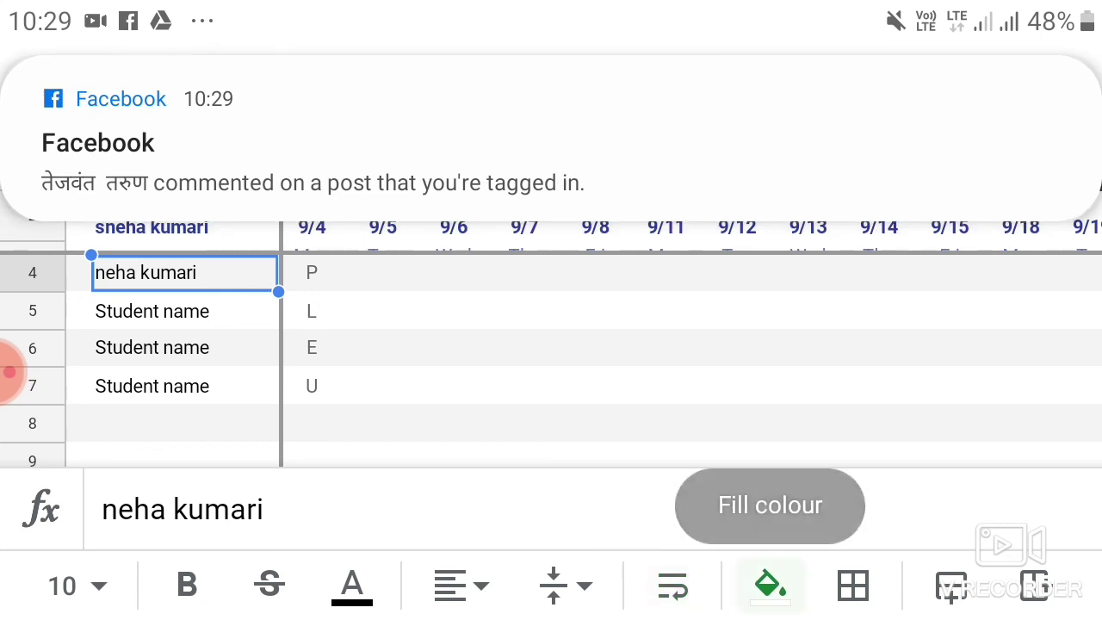
{"action": "left_click", "coordinate": [852, 585]}
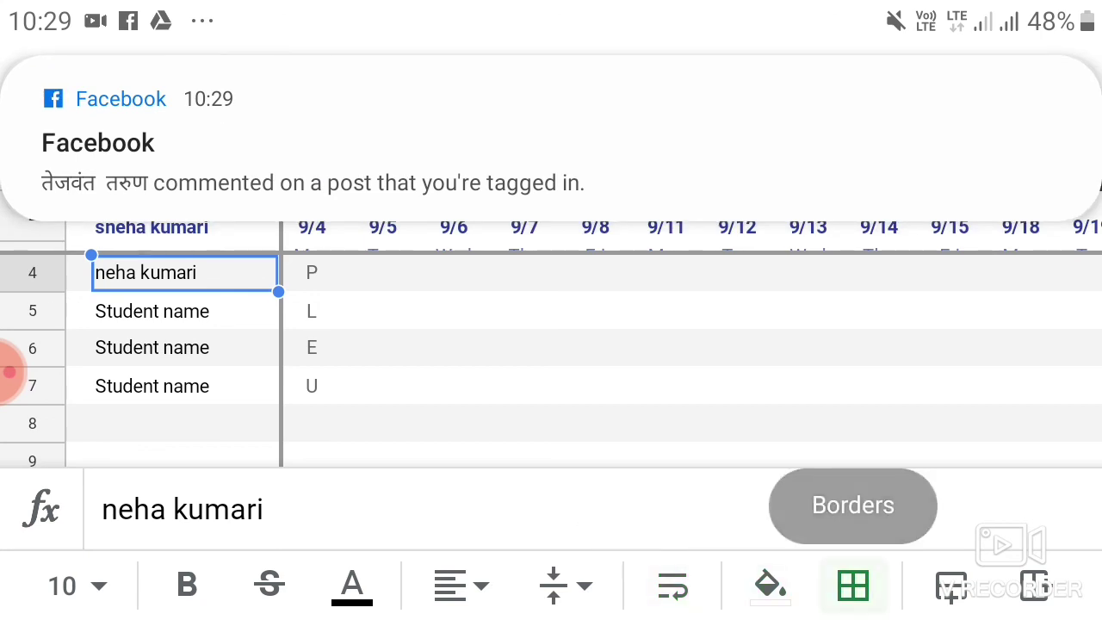
{"action": "left_click", "coordinate": [951, 585]}
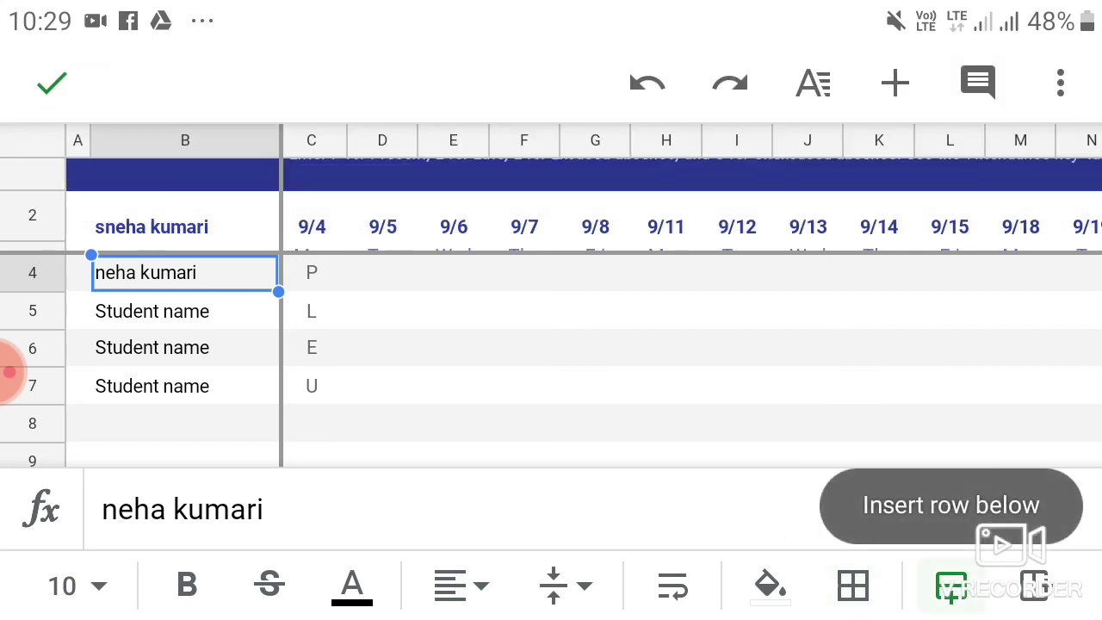
{"action": "left_click", "coordinate": [1033, 586]}
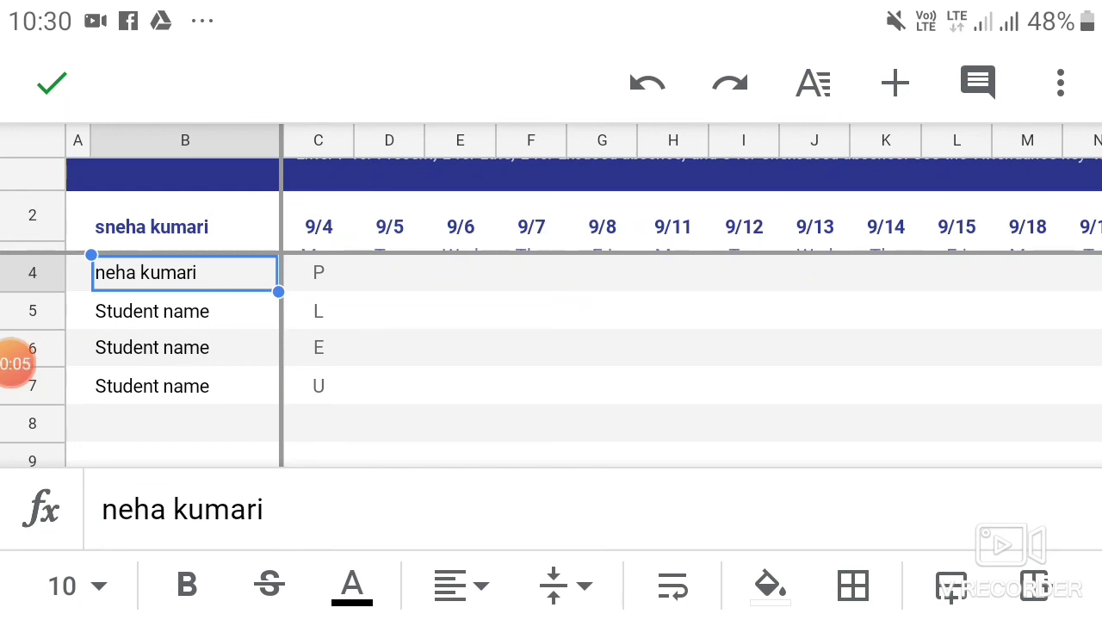
Step: Close the Attendance spreadsheet and bring up its file options in the recent list
{"action": "left_click", "coordinate": [51, 83]}
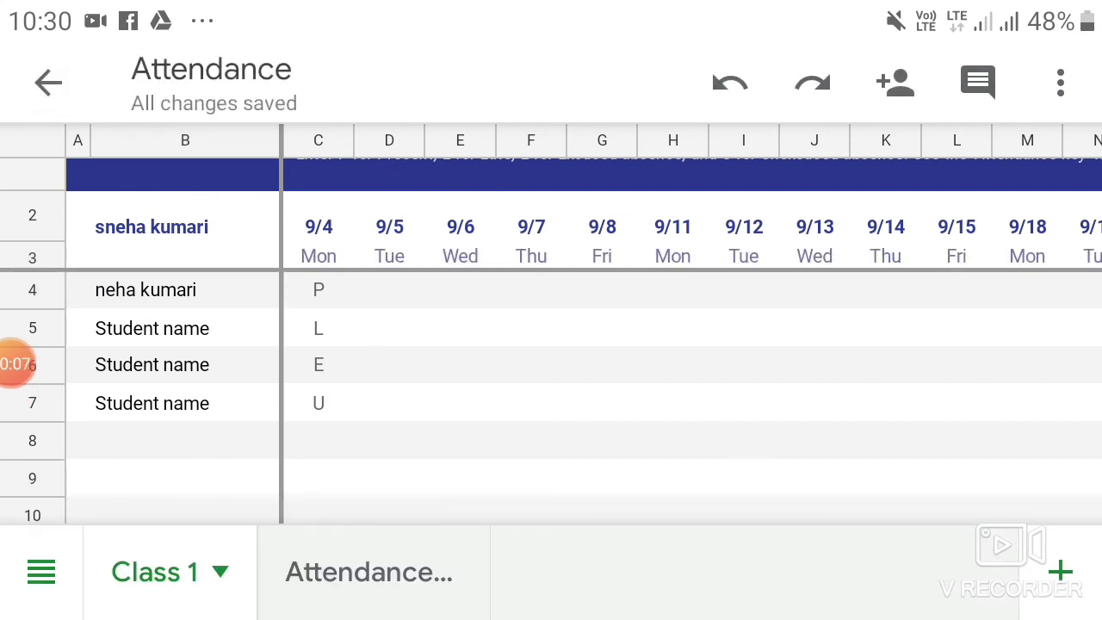
{"action": "left_click", "coordinate": [48, 83]}
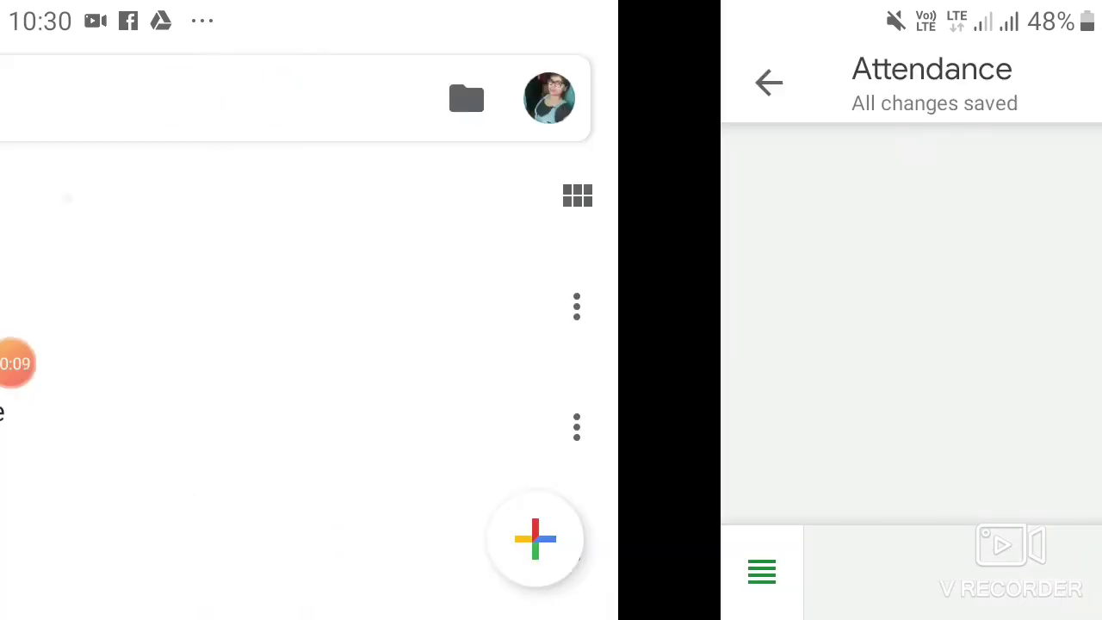
{"action": "left_click", "coordinate": [551, 306]}
{"action": "left_click", "coordinate": [1060, 306]}
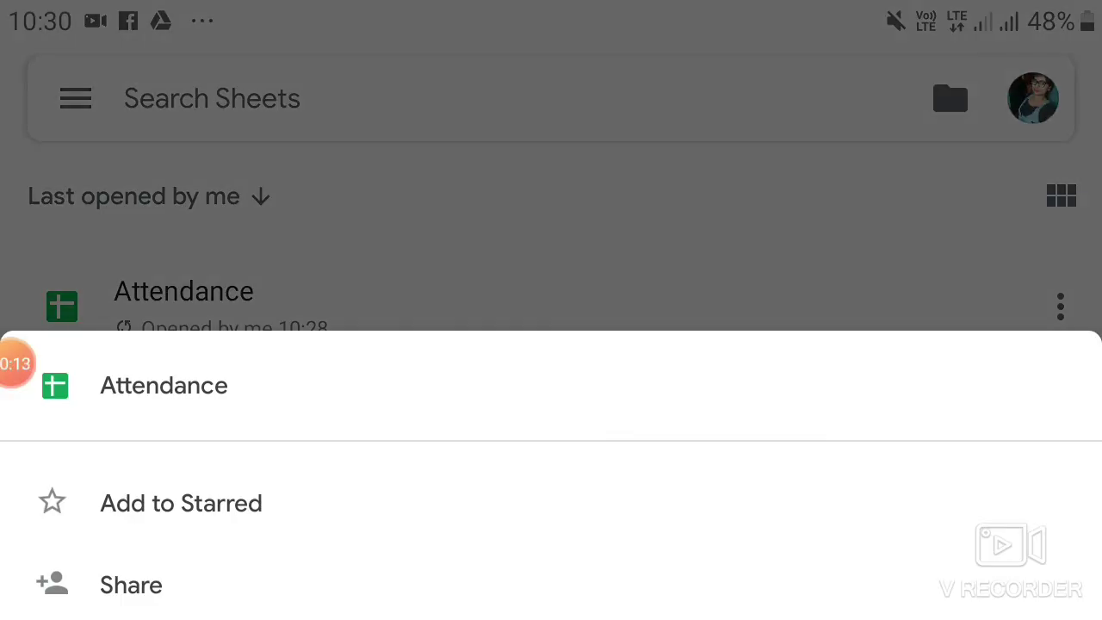
Step: Expand and scroll through the Attendance file options, then dismiss them
{"action": "left_click_drag", "start_coordinate": [551, 387], "coordinate": [550, 95]}
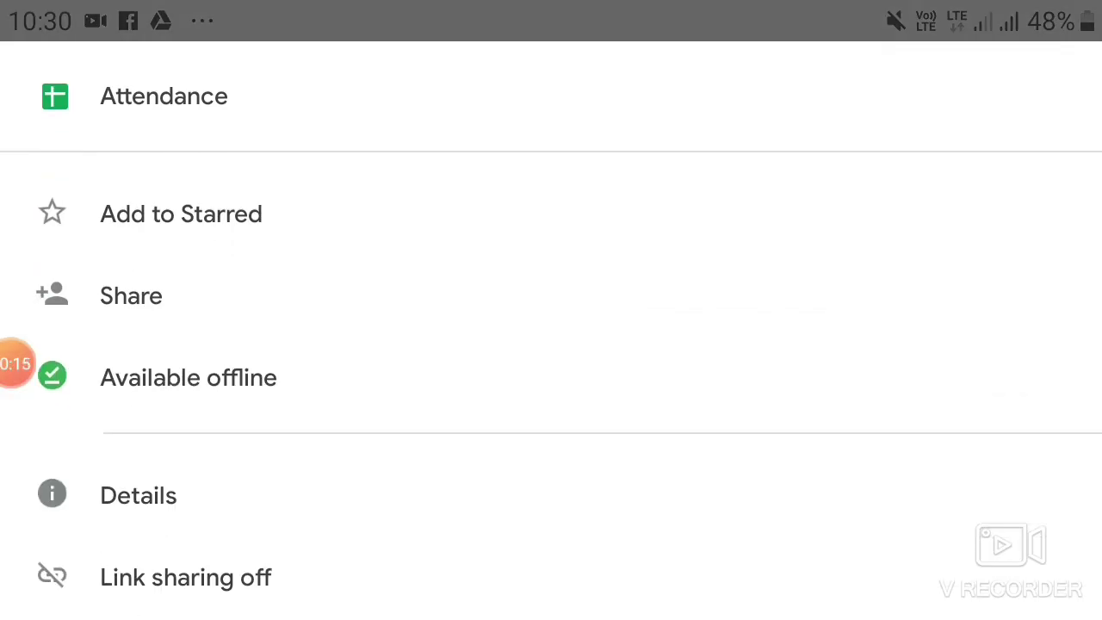
{"action": "scroll", "coordinate": [551, 386], "scroll_direction": "down", "scroll_amount": 10}
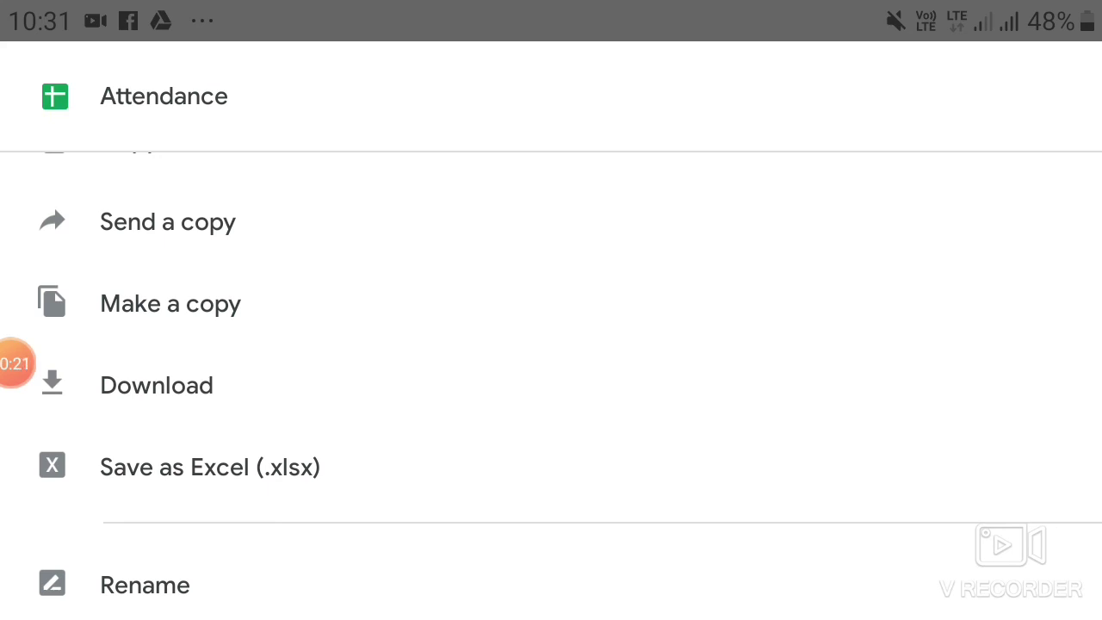
{"action": "scroll", "coordinate": [551, 379], "scroll_direction": "up", "scroll_amount": 5}
{"action": "left_click_drag", "start_coordinate": [551, 258], "coordinate": [551, 559]}
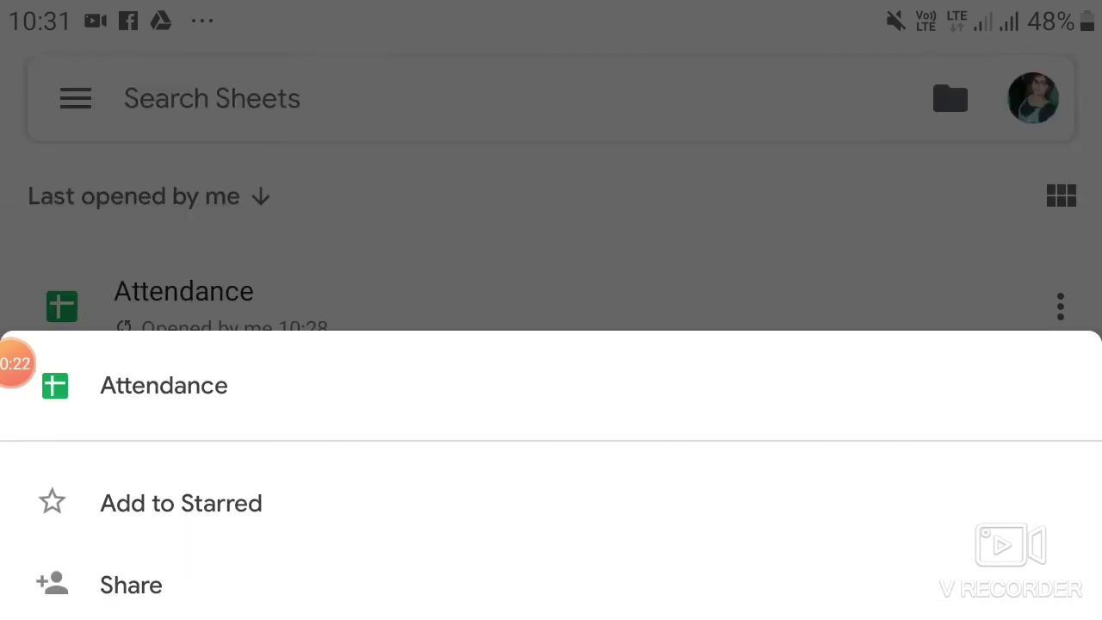